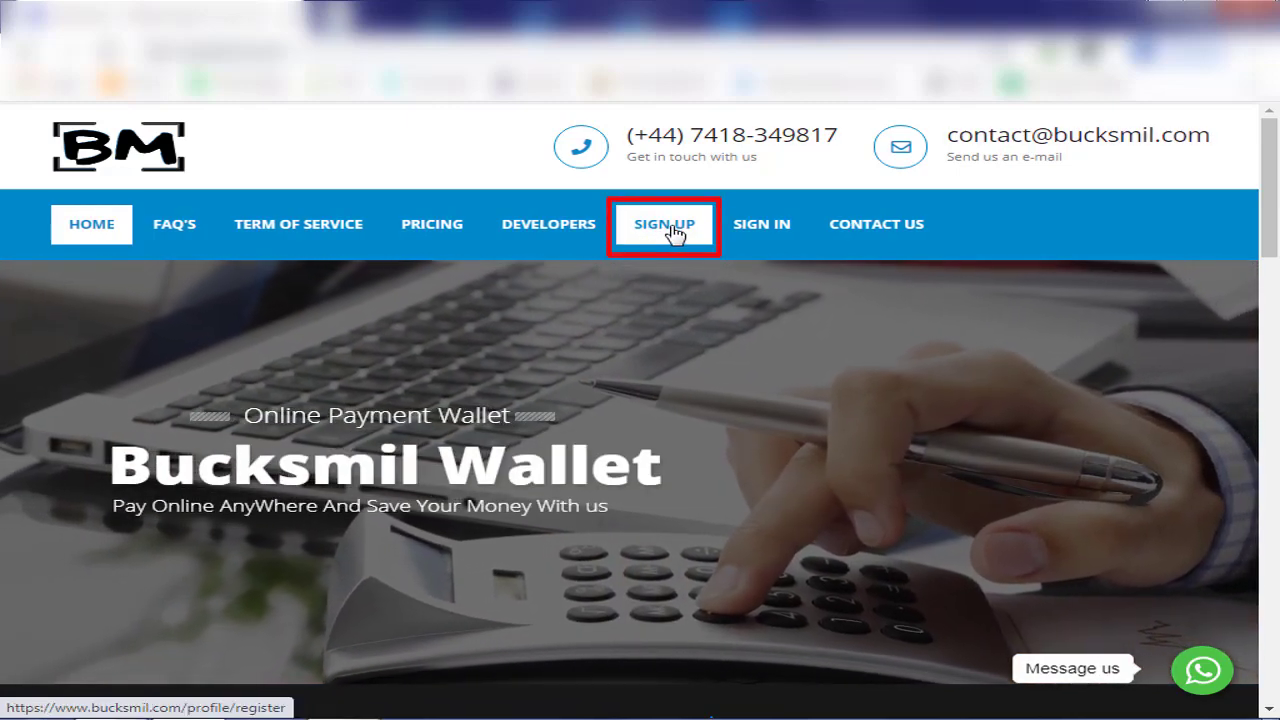
Open the SIGN UP registration page for a new account
left_click(666, 230)
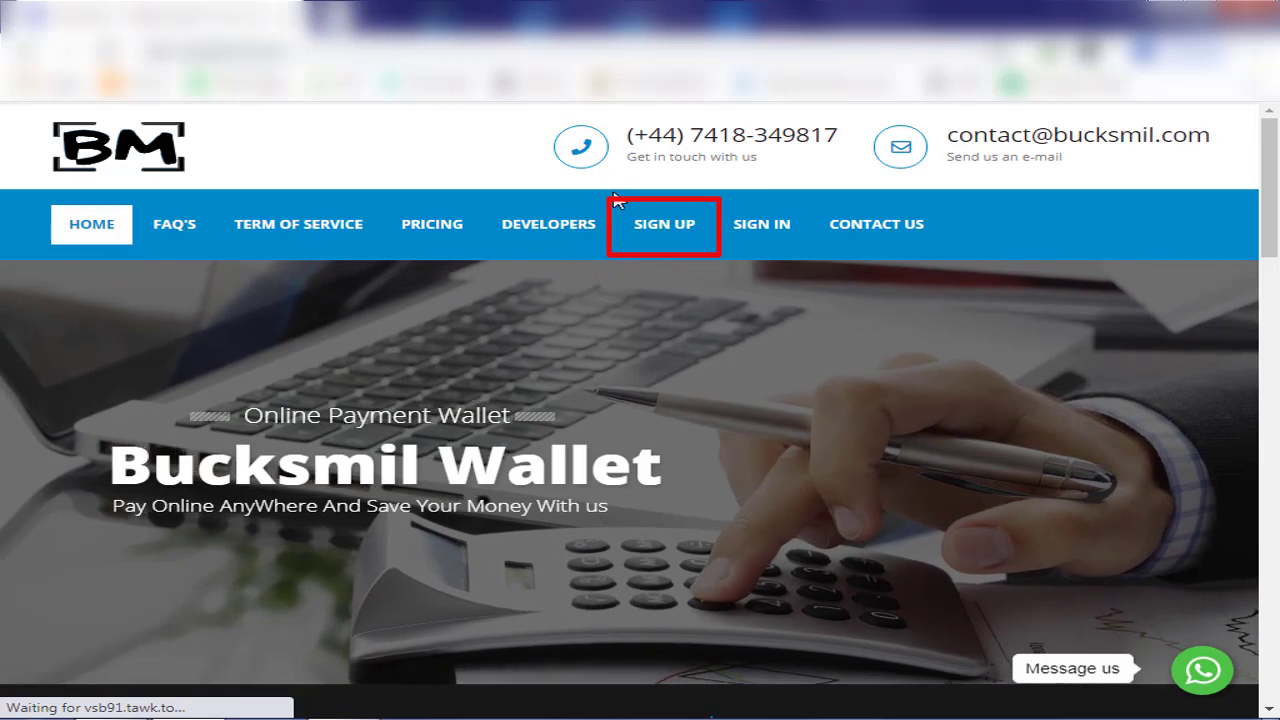
left_click_drag(617, 202, 665, 225)
left_click(668, 230)
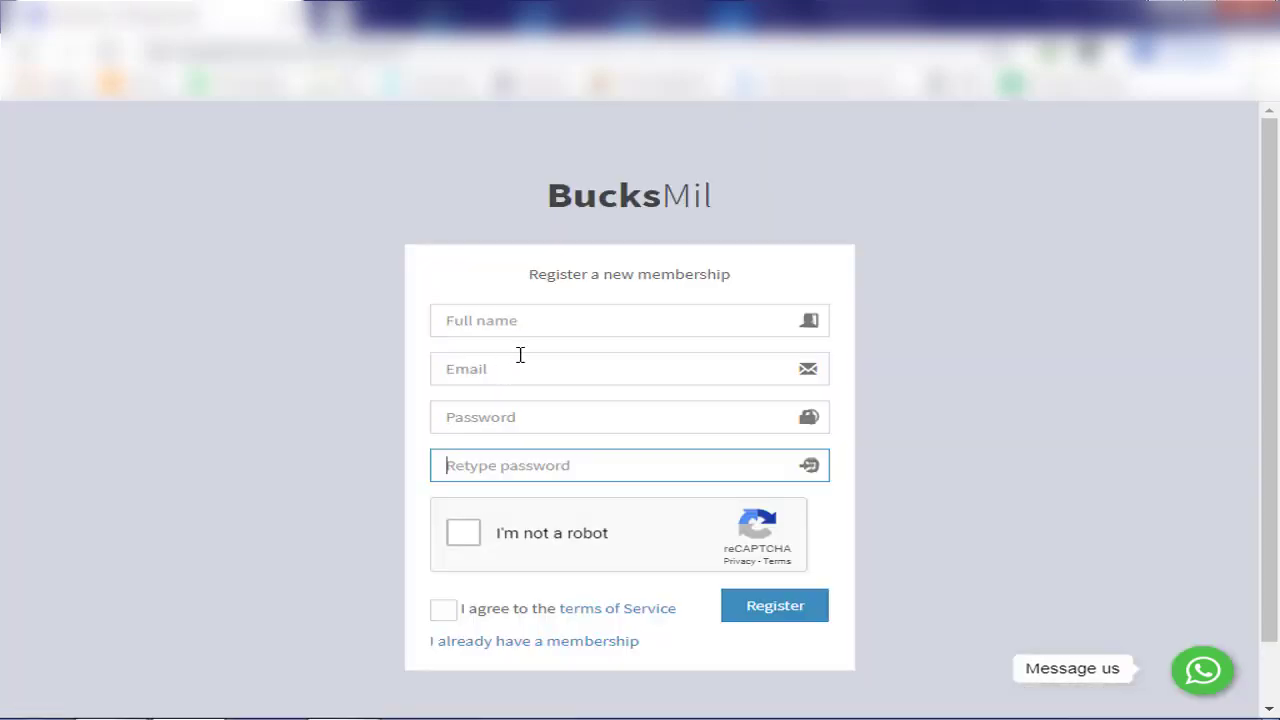
Enter the user's full name, e-mail address and account password in the sign-up form
left_click(543, 320)
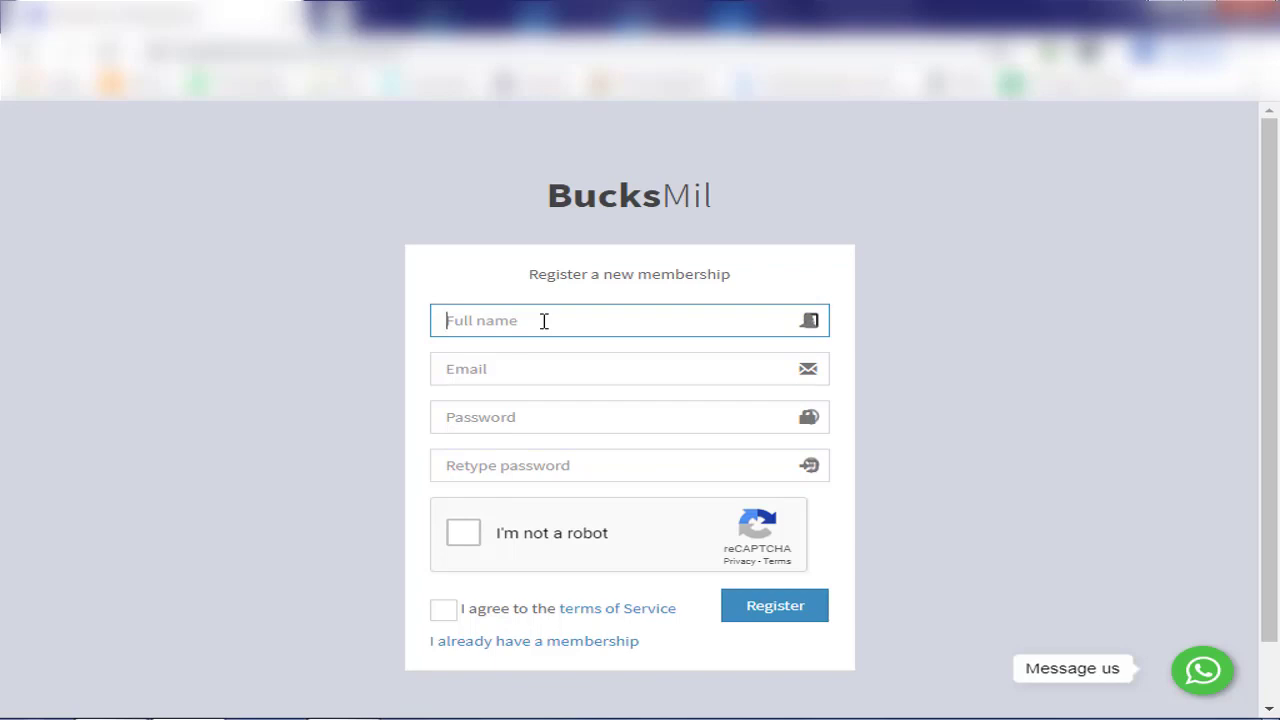
key("Tab")
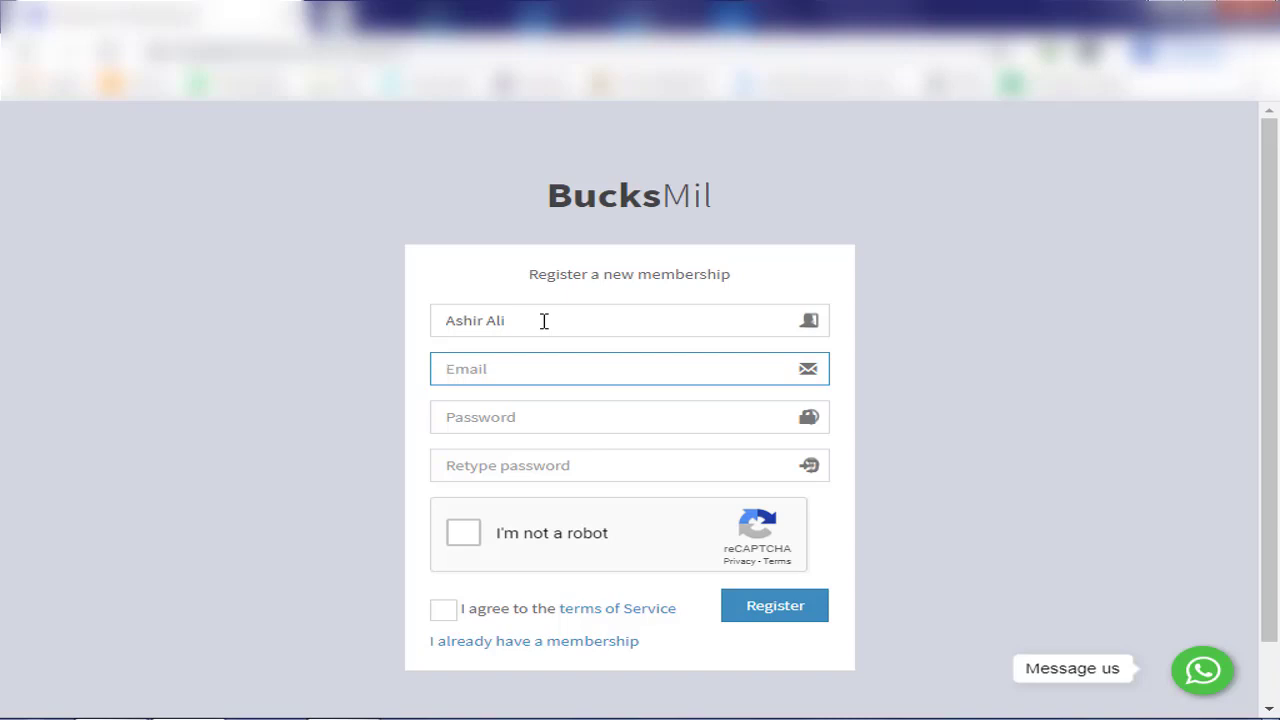
key("Tab")
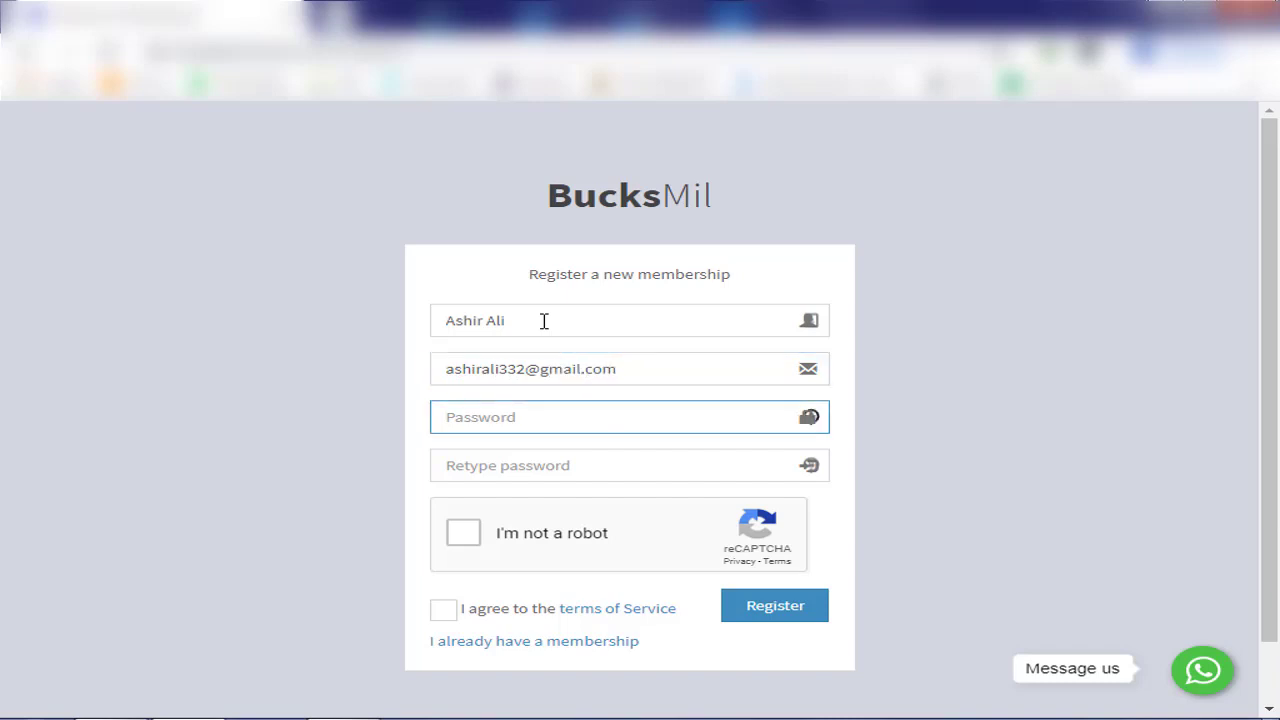
type("a")
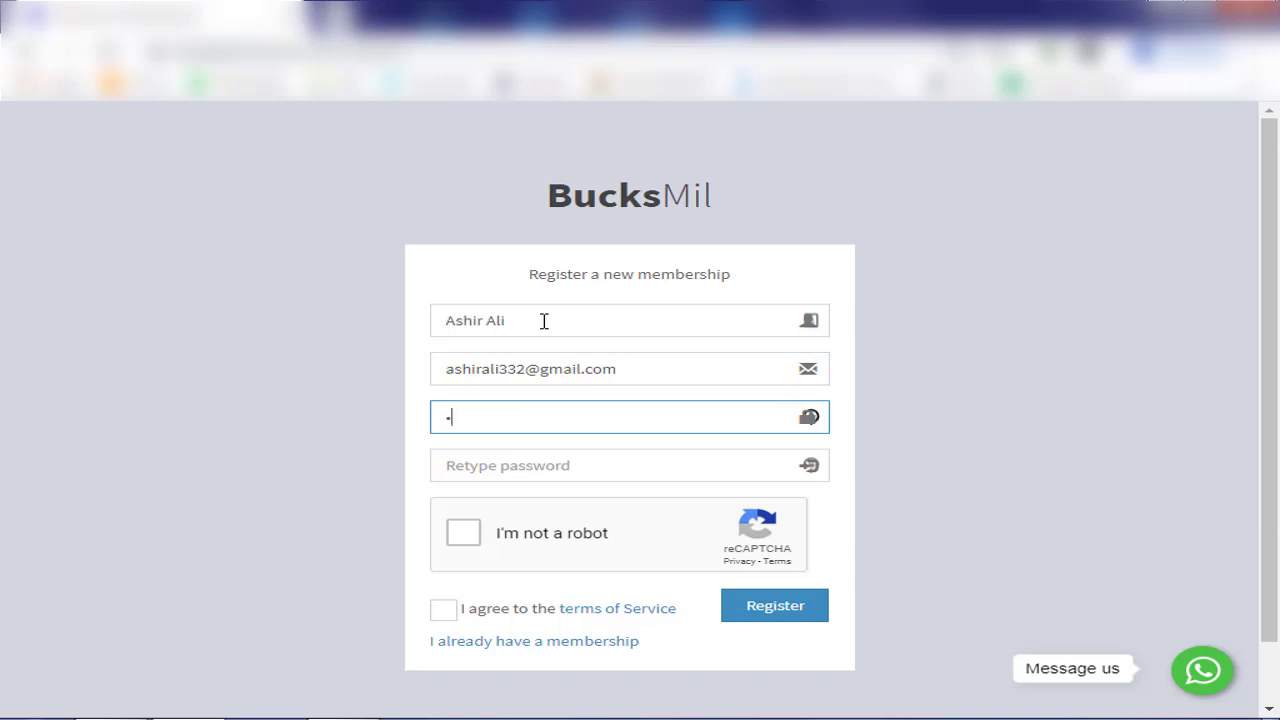
type("aaaaaaaa")
Retype the password, pass reCAPTCHA, accept the terms and register the account
left_click(566, 471)
type("aaaaaaaaa")
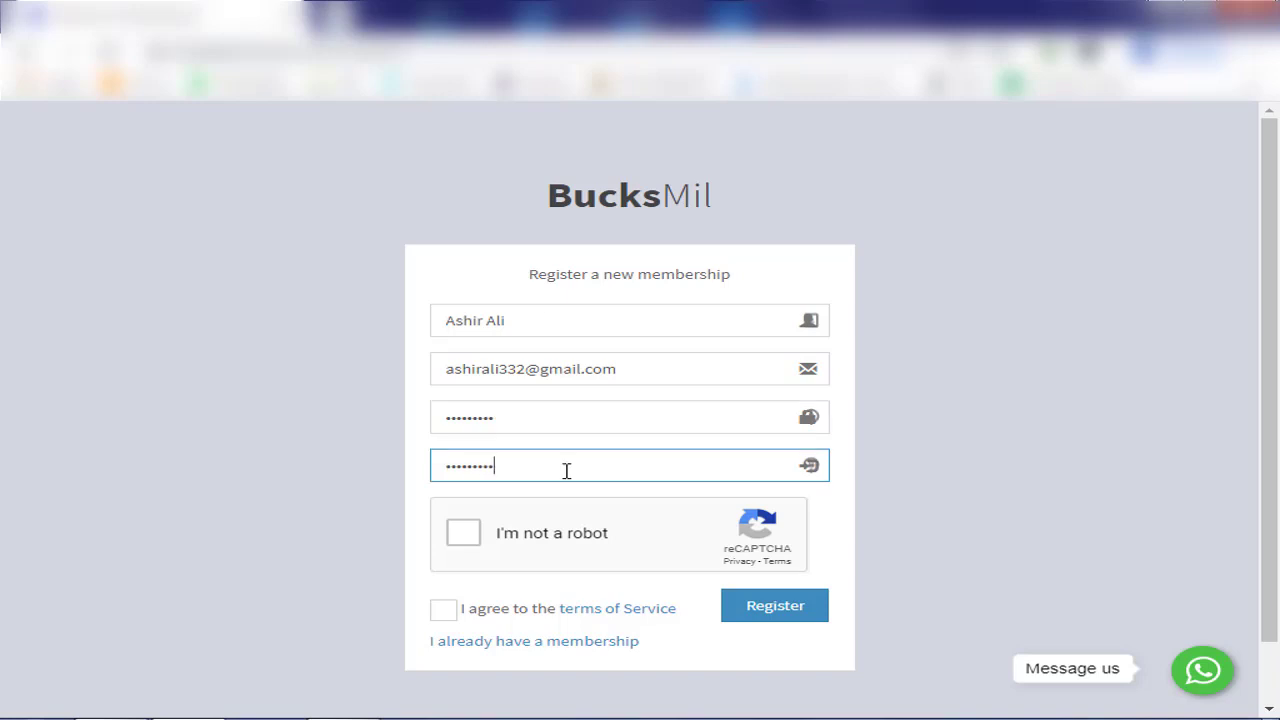
left_click(472, 538)
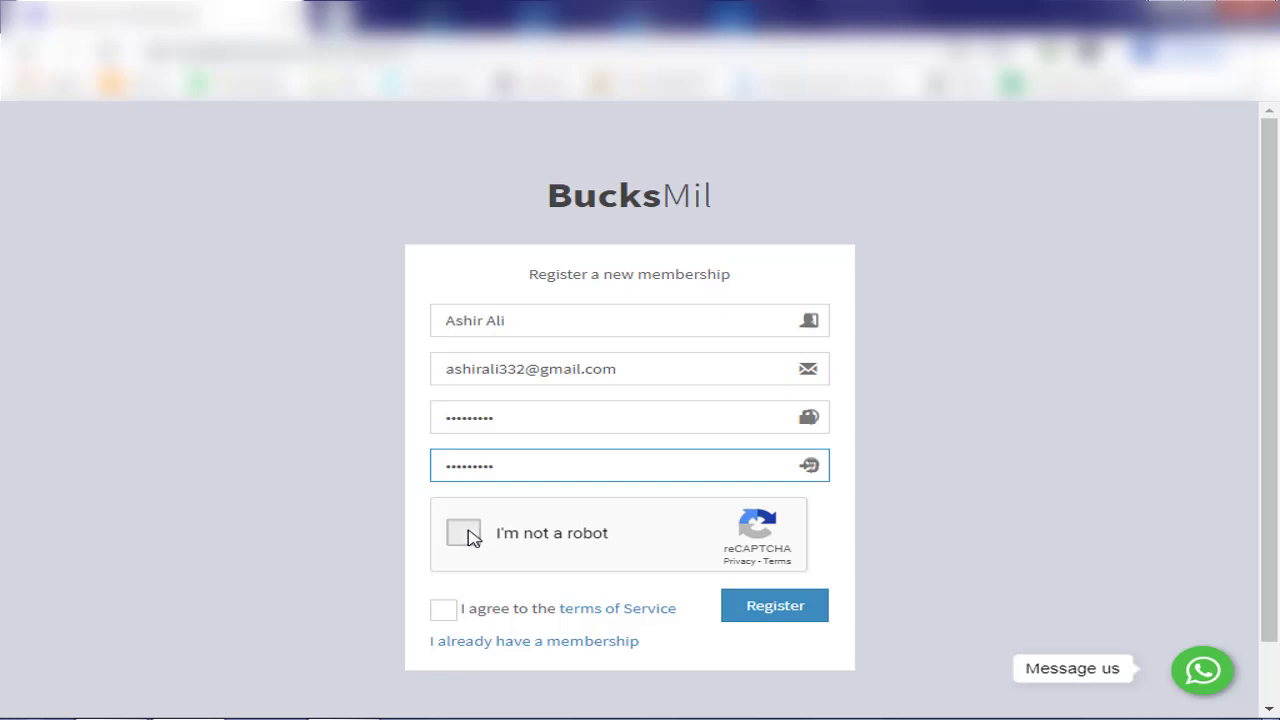
left_click(443, 613)
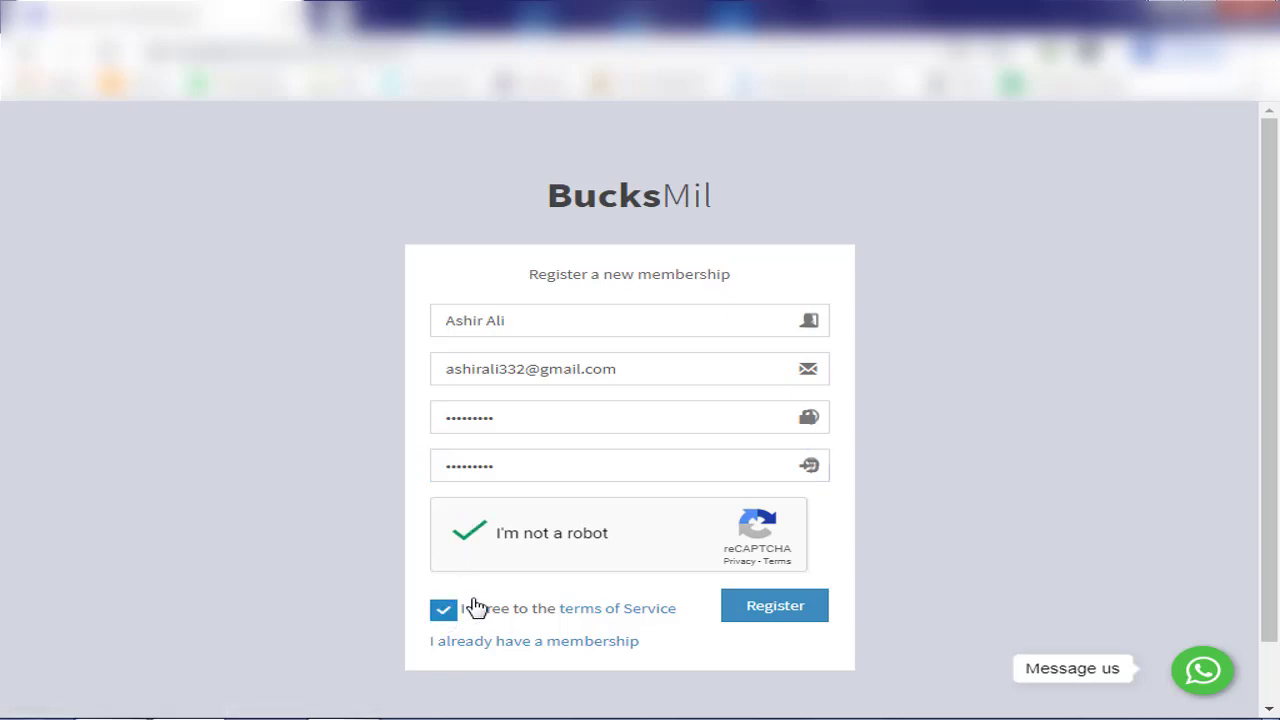
left_click(780, 618)
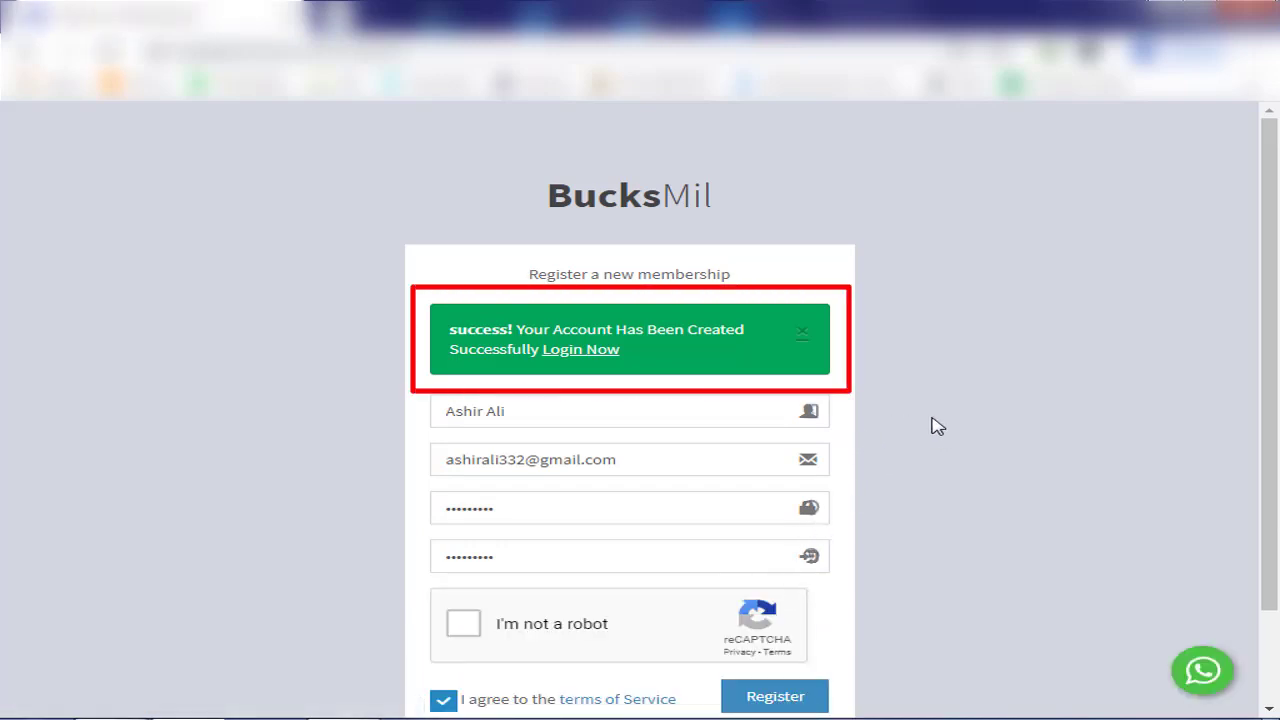
Log in with the saved e-mail and account password, with Remember Me ticked
left_click(586, 352)
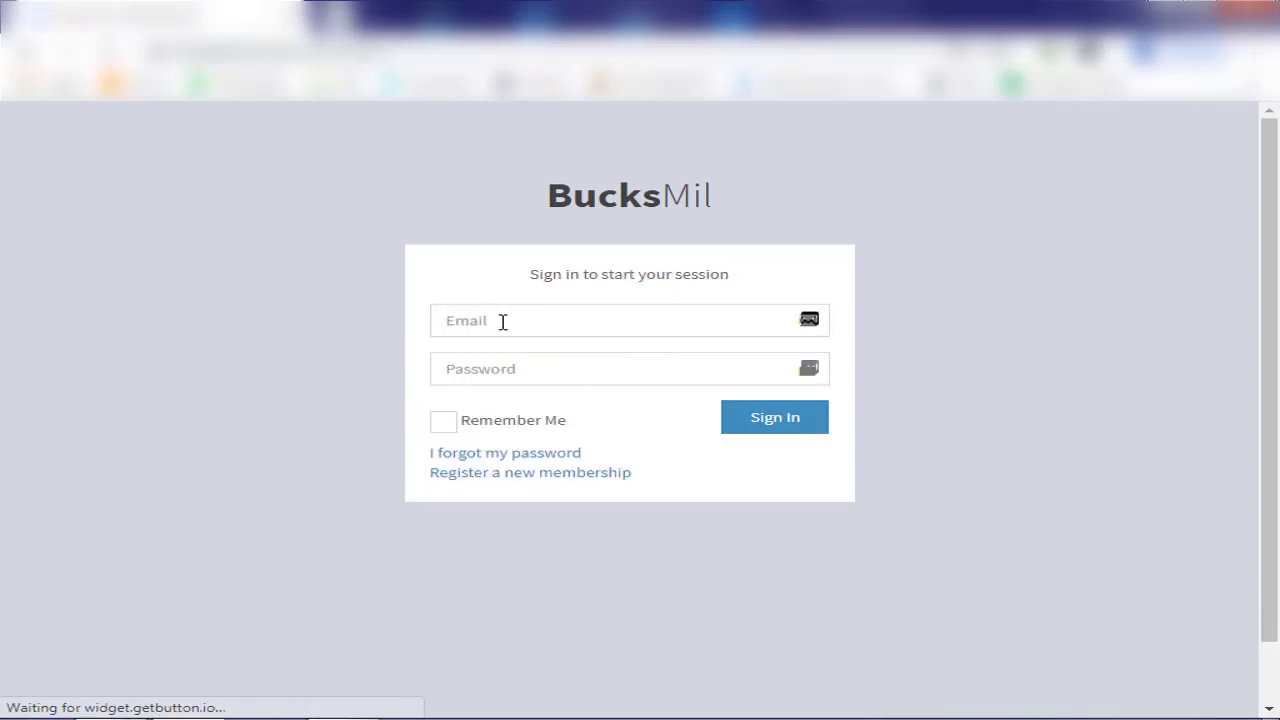
left_click(503, 321)
left_click(470, 436)
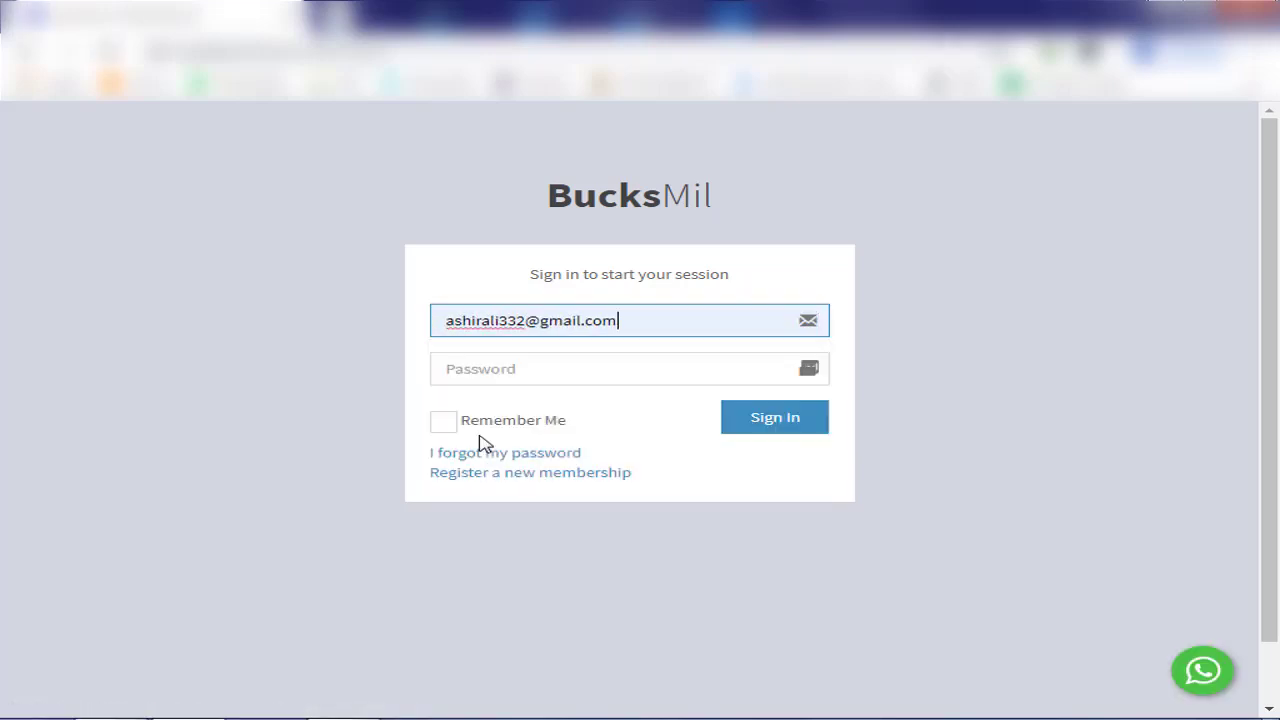
left_click(499, 371)
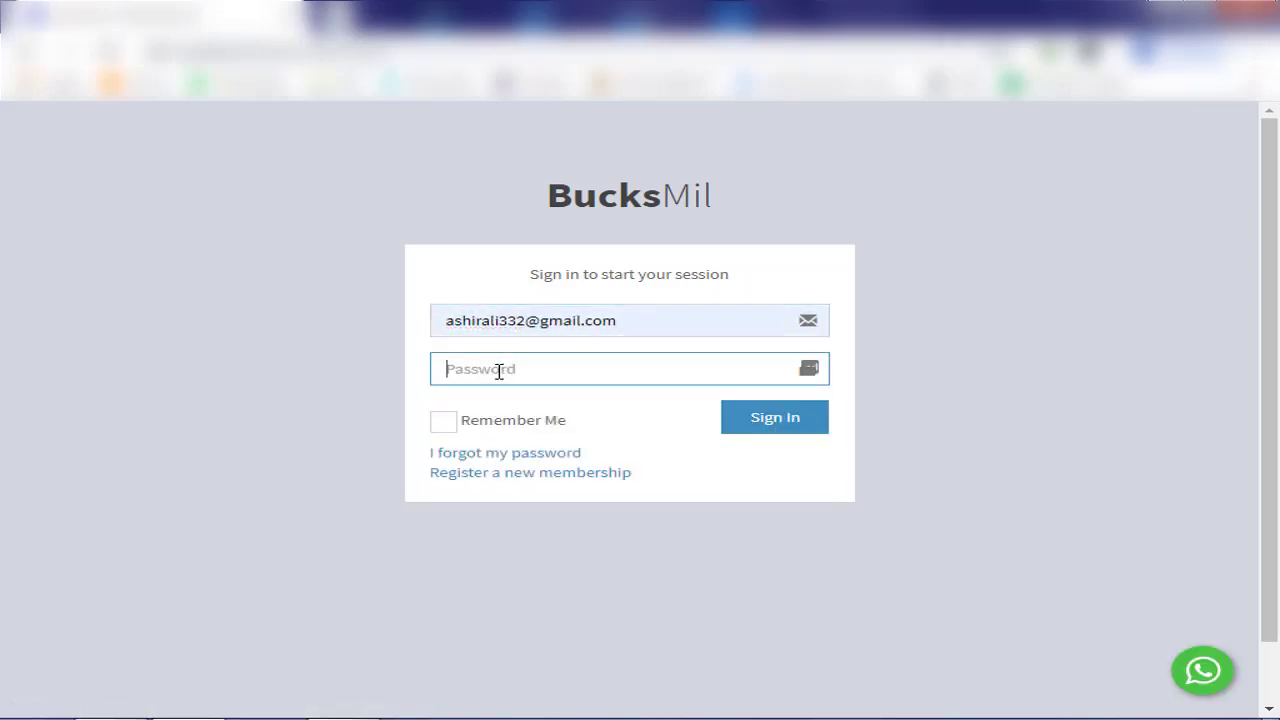
type("••••••")
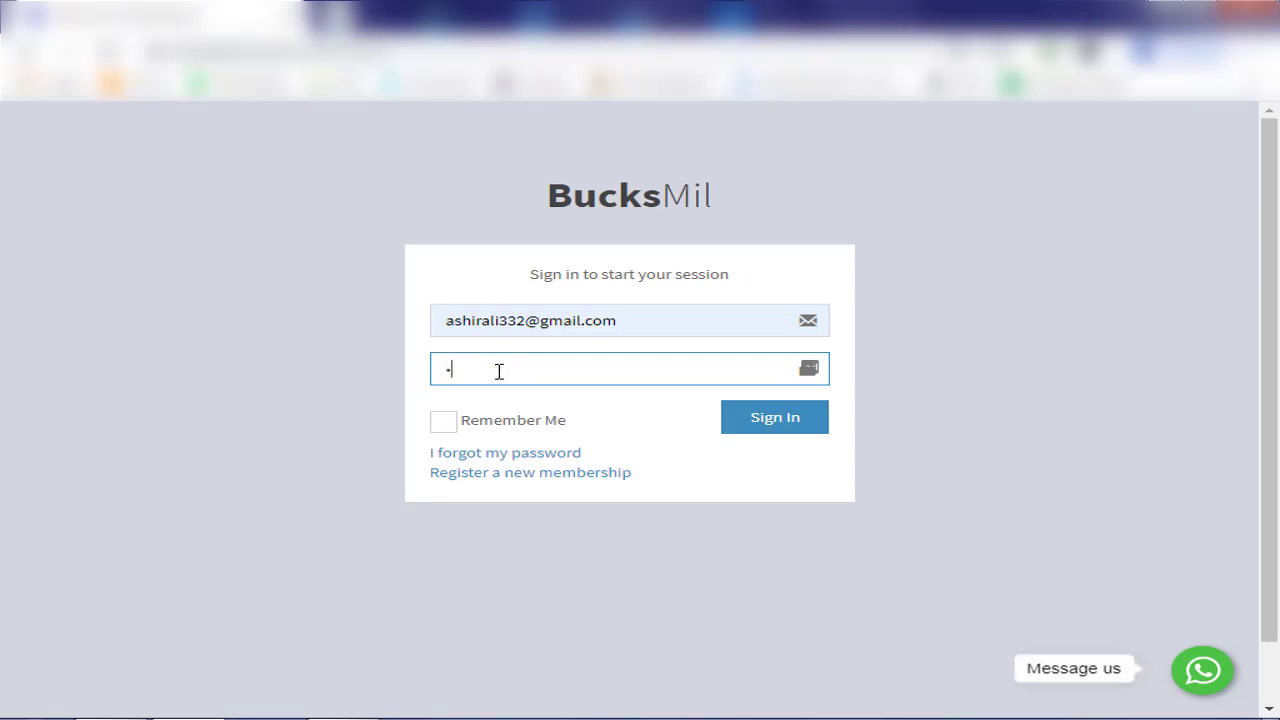
type("•••")
left_click(446, 422)
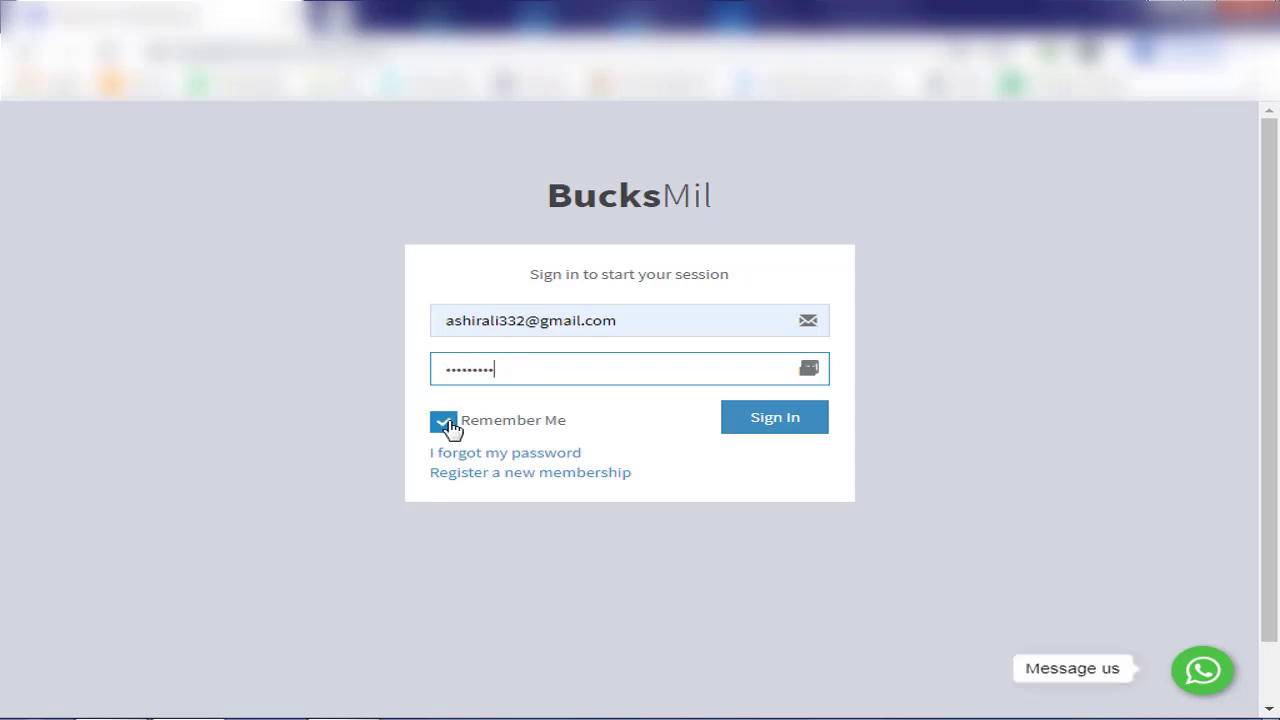
left_click(788, 426)
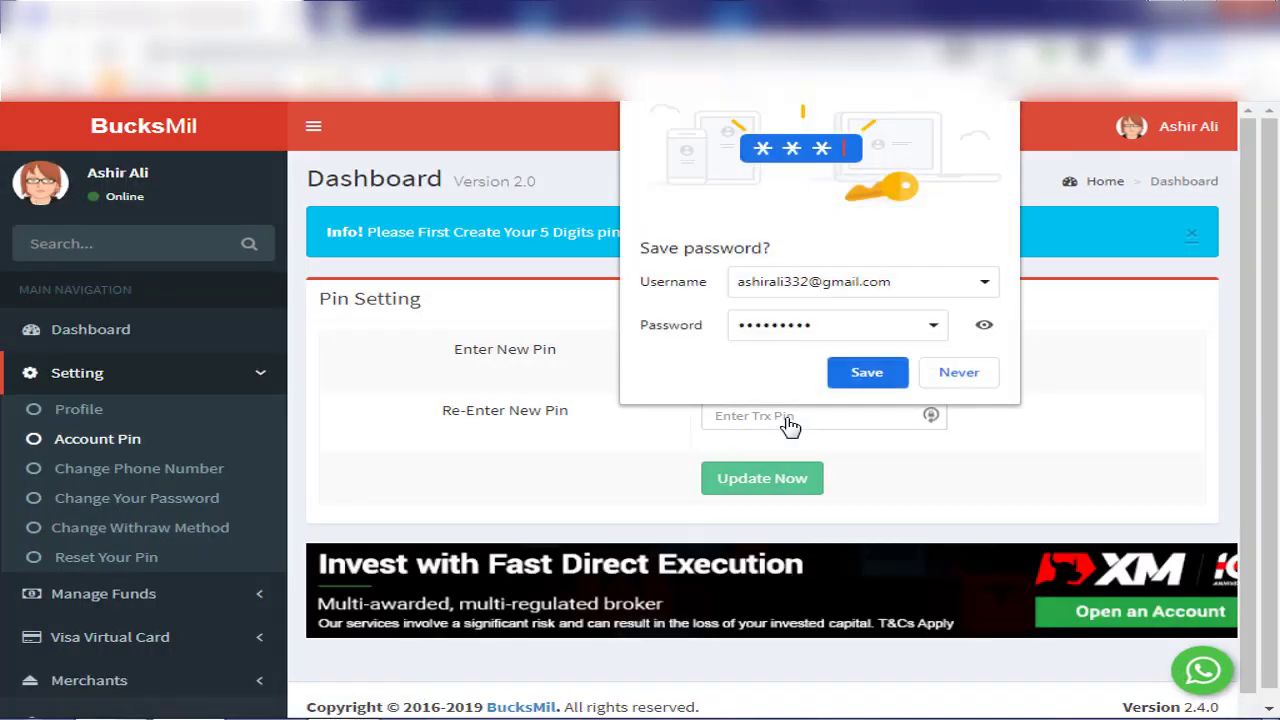
Save the login in the browser, then enter and confirm a 5-digit transaction PIN
left_click(866, 373)
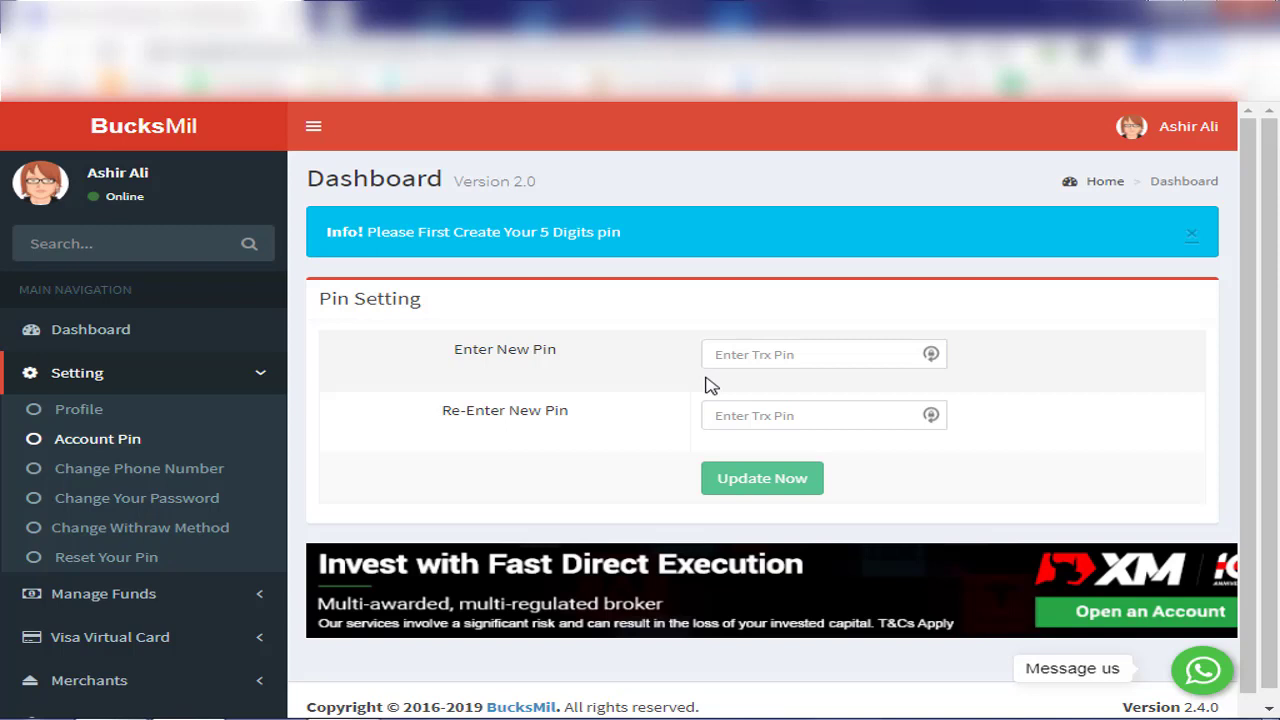
left_click(768, 353)
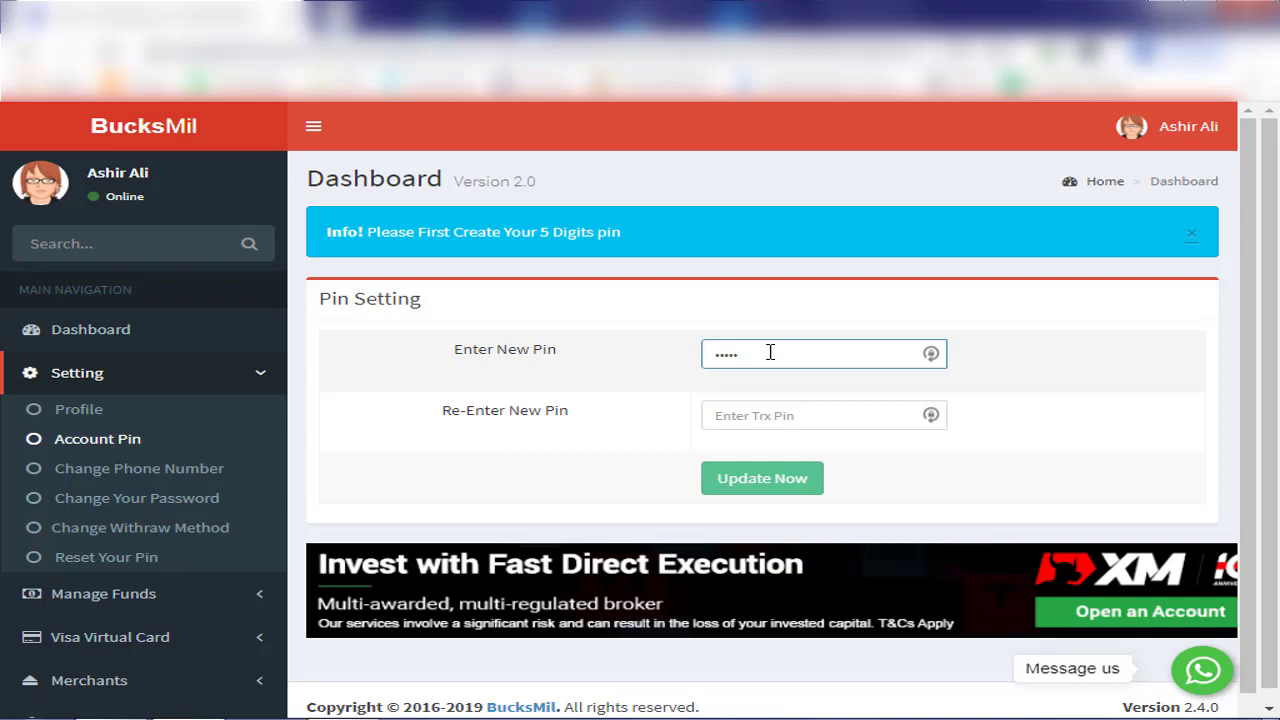
left_click(726, 414)
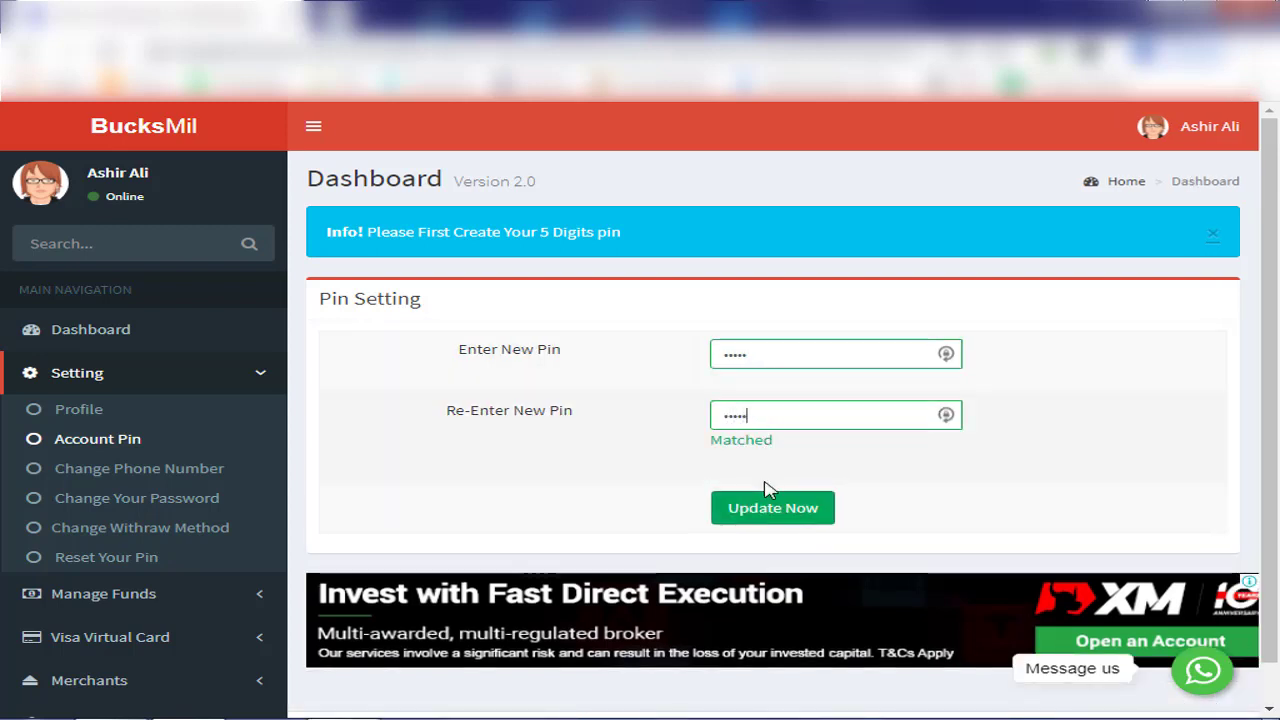
left_click(786, 516)
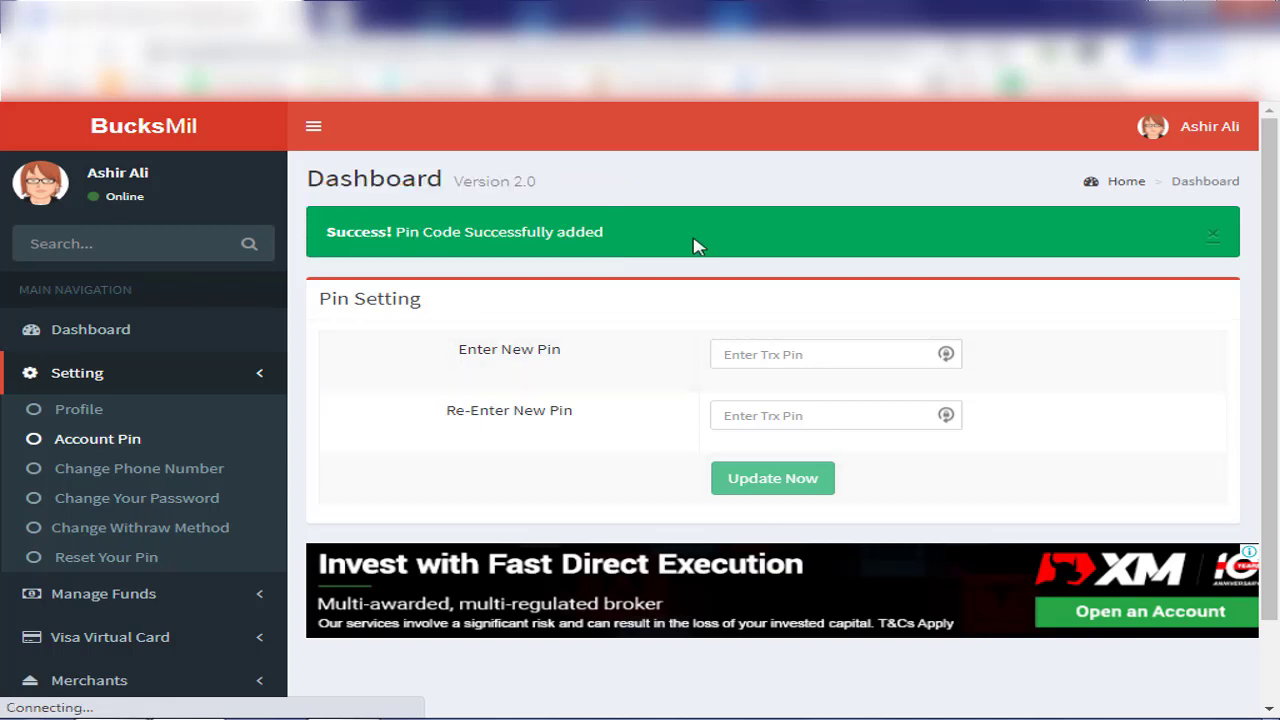
left_click(83, 333)
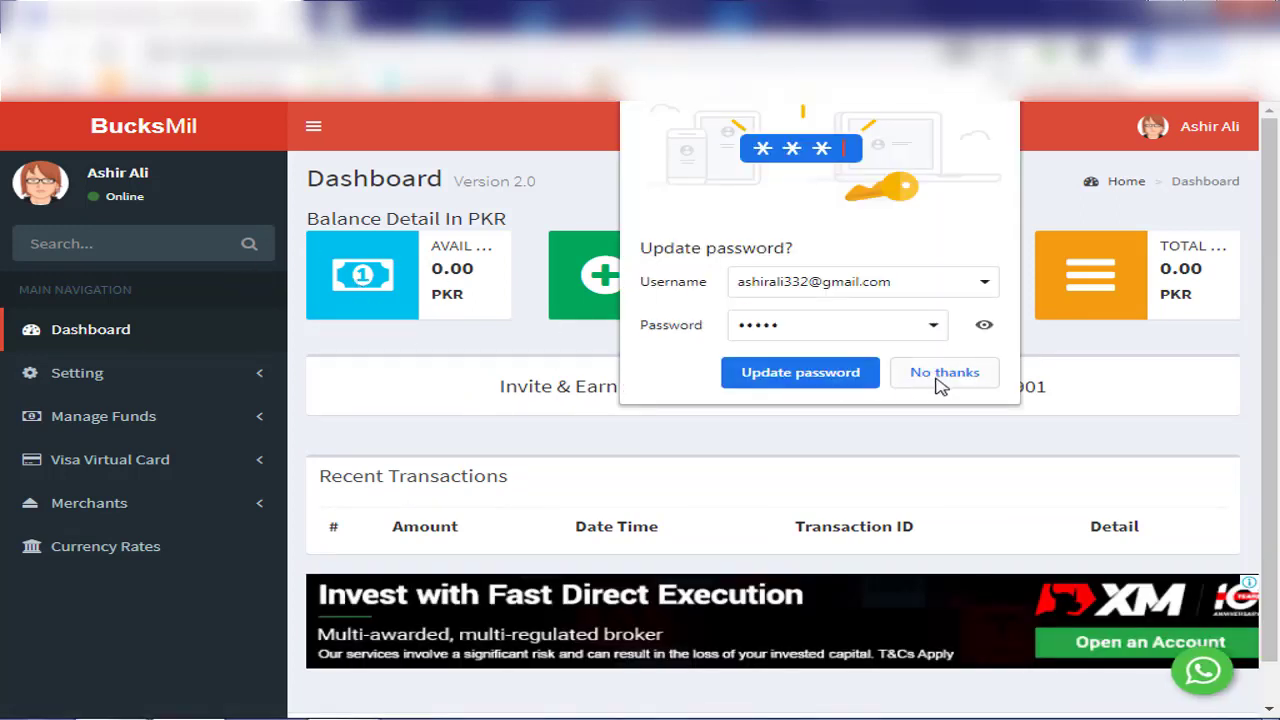
Decline Chrome's password update and view the dashboard's 0.00 PKR balance cards
left_click(937, 380)
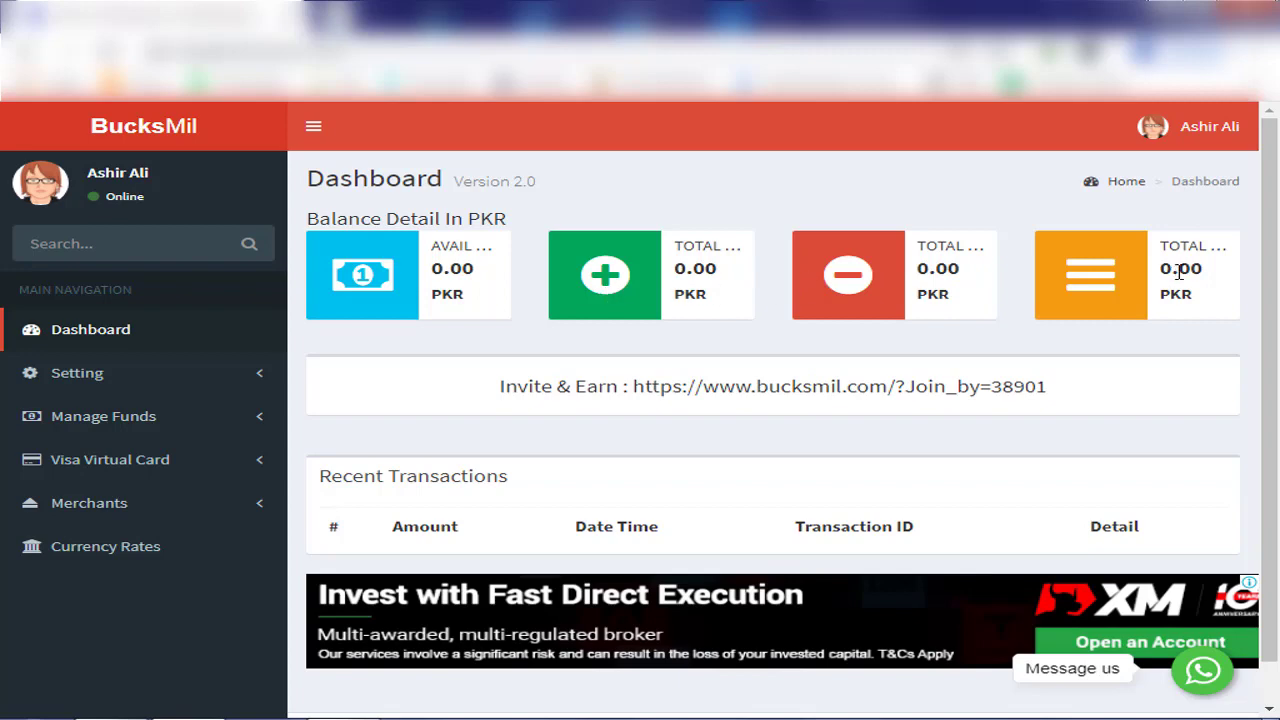
left_click_drag(1274, 288, 1270, 375)
scroll(1259, 300, "up", 1)
left_click(313, 126)
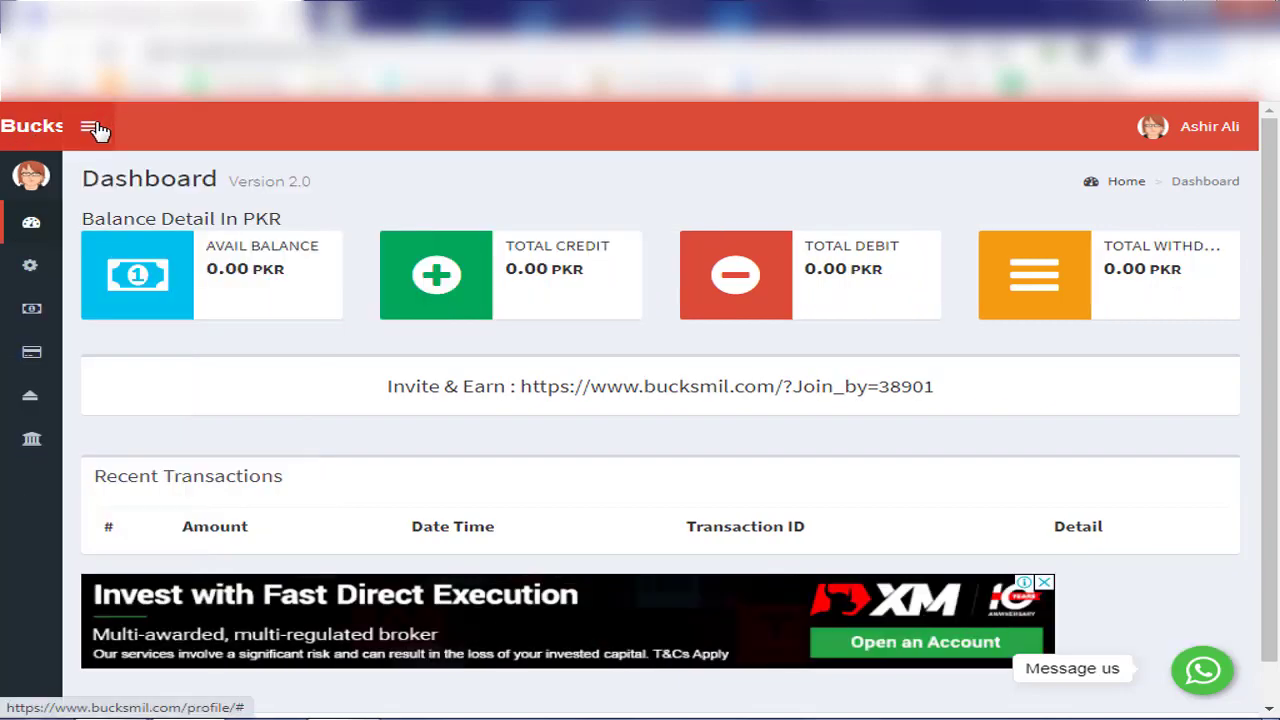
Expand the sidebar and open Profile under Setting
left_click(94, 126)
left_click(74, 387)
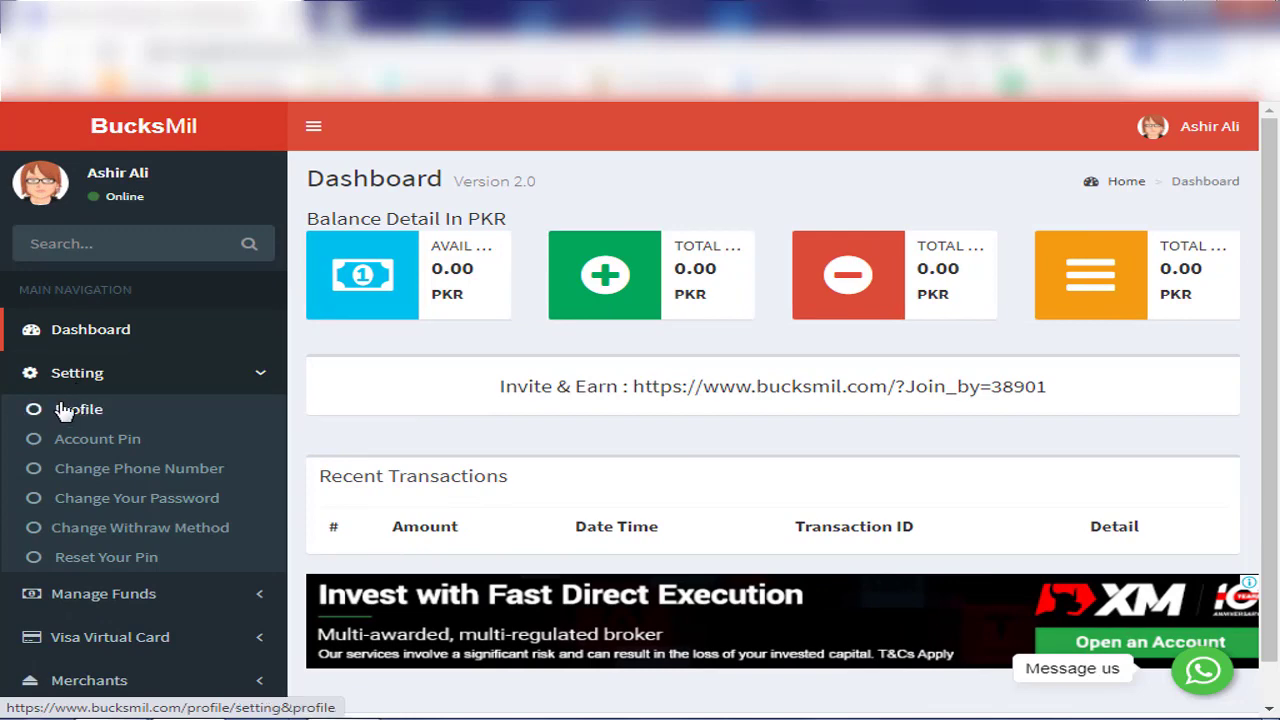
left_click(60, 409)
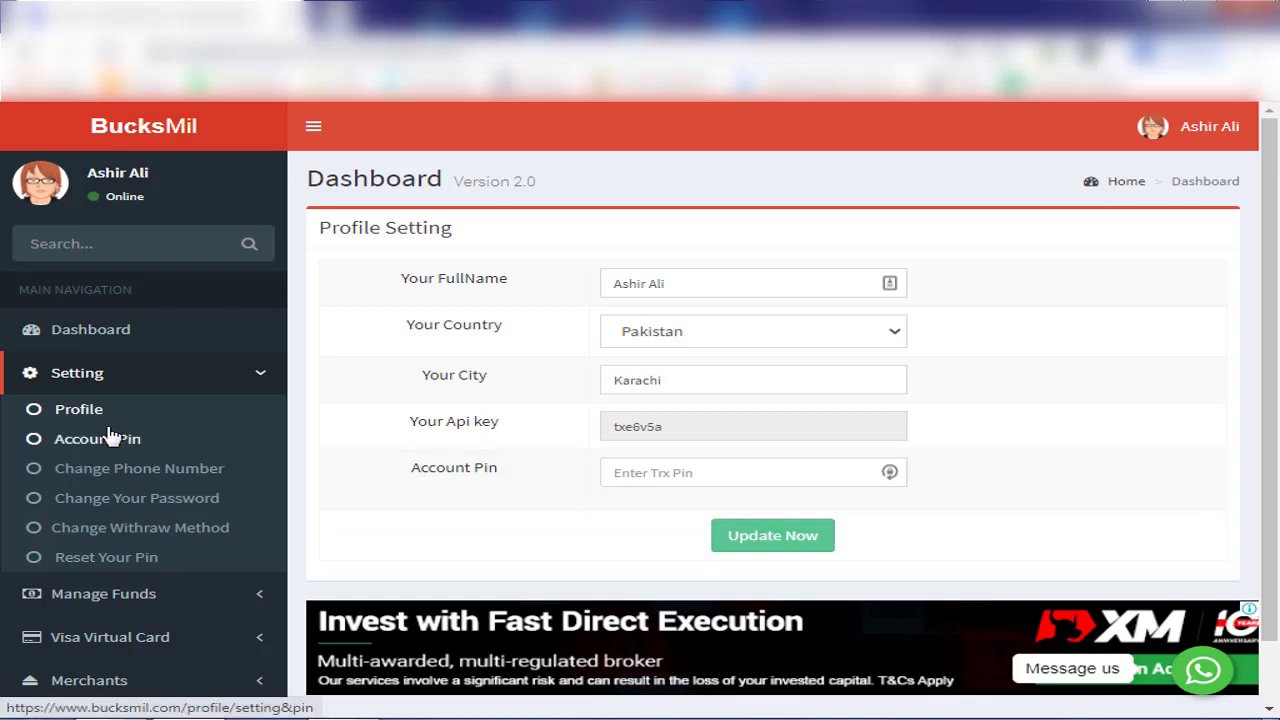
Replace the phone number, confirm with the account PIN, and open its Phone Verification panel
left_click(110, 472)
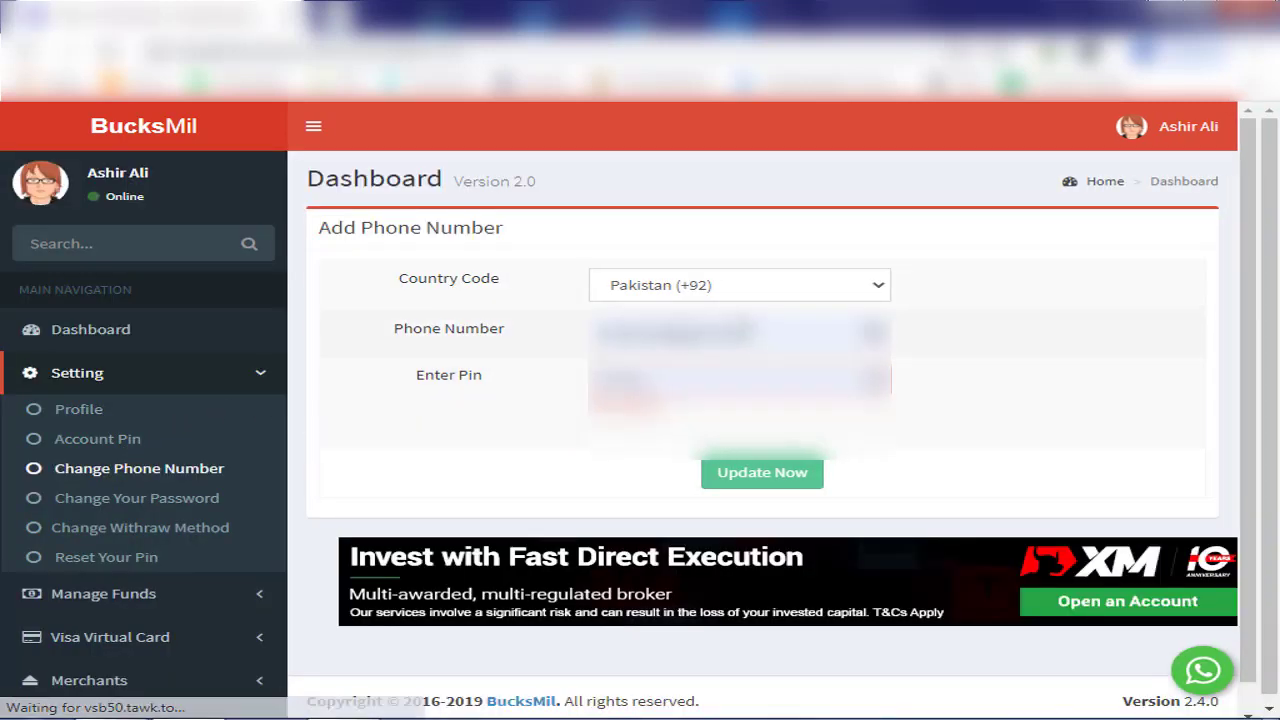
left_click_drag(750, 333, 426, 334)
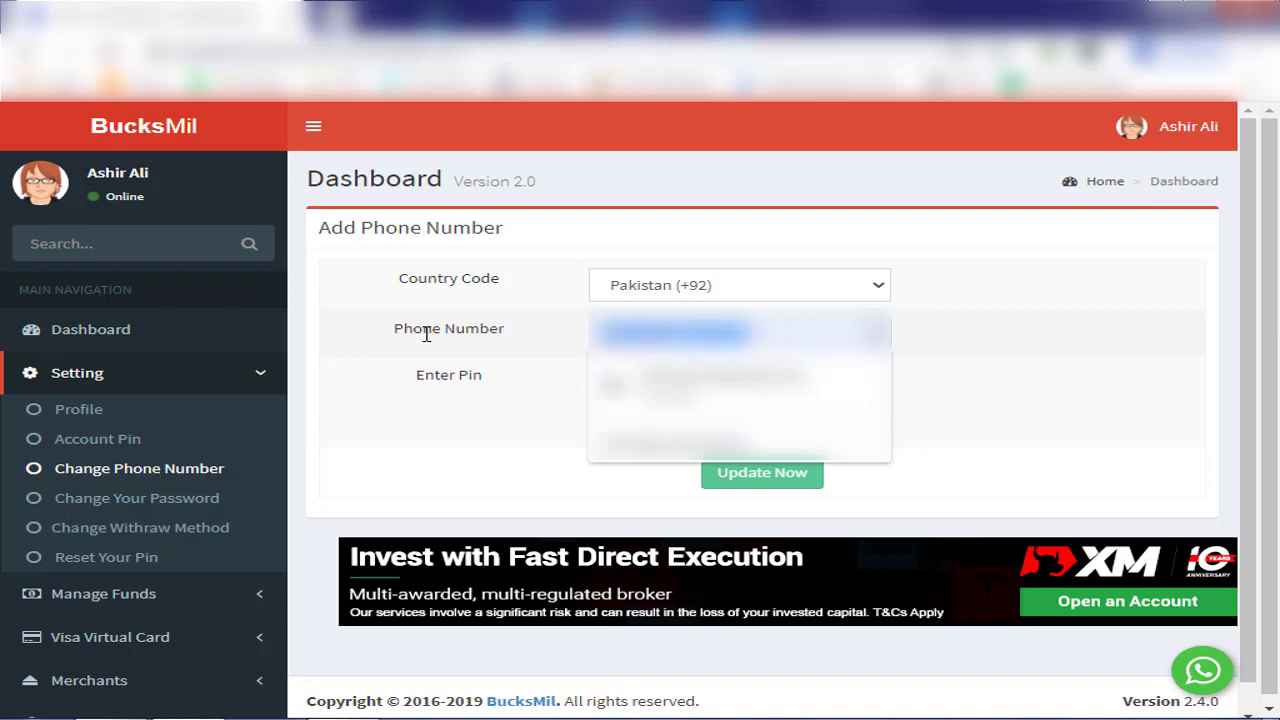
key("BackSpace")
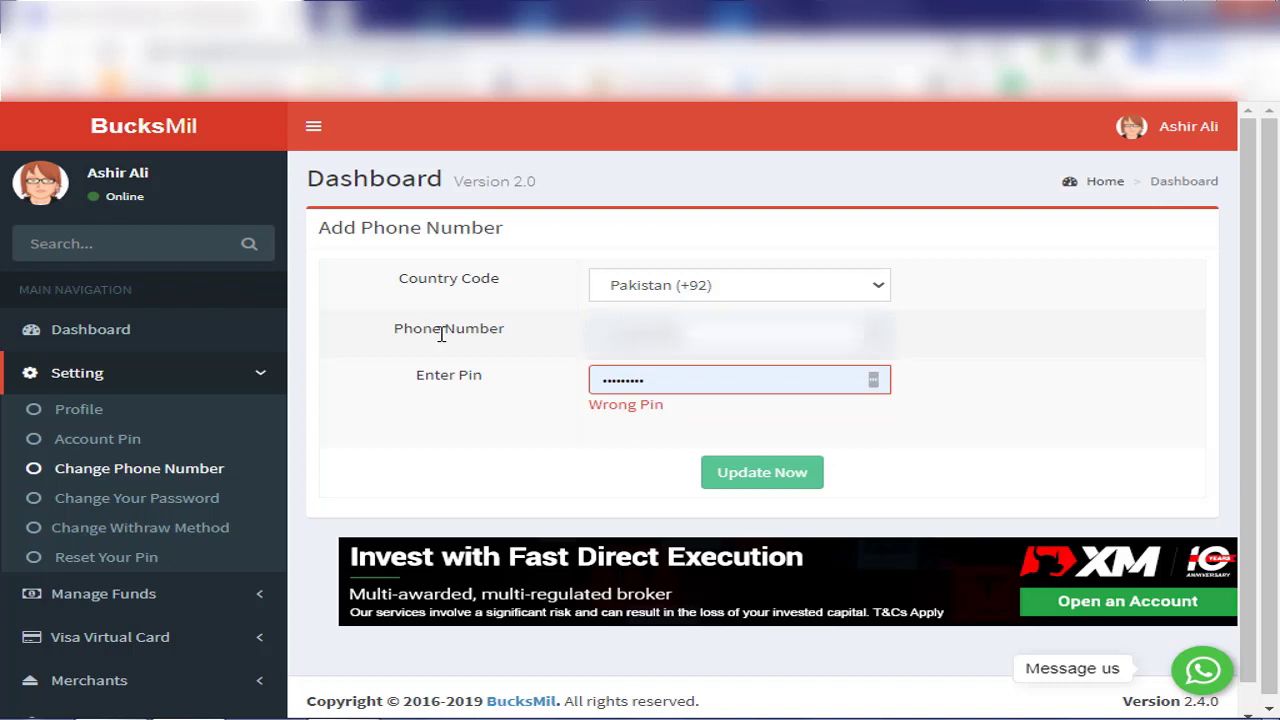
double_click(674, 386)
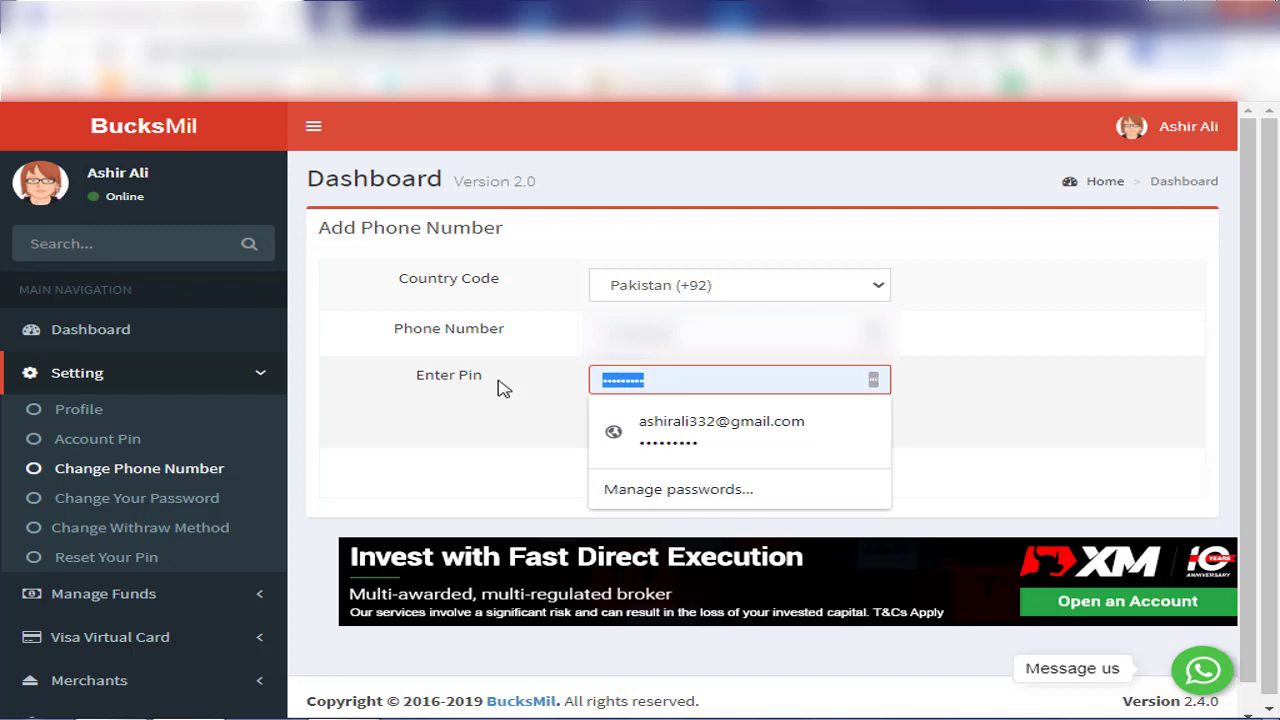
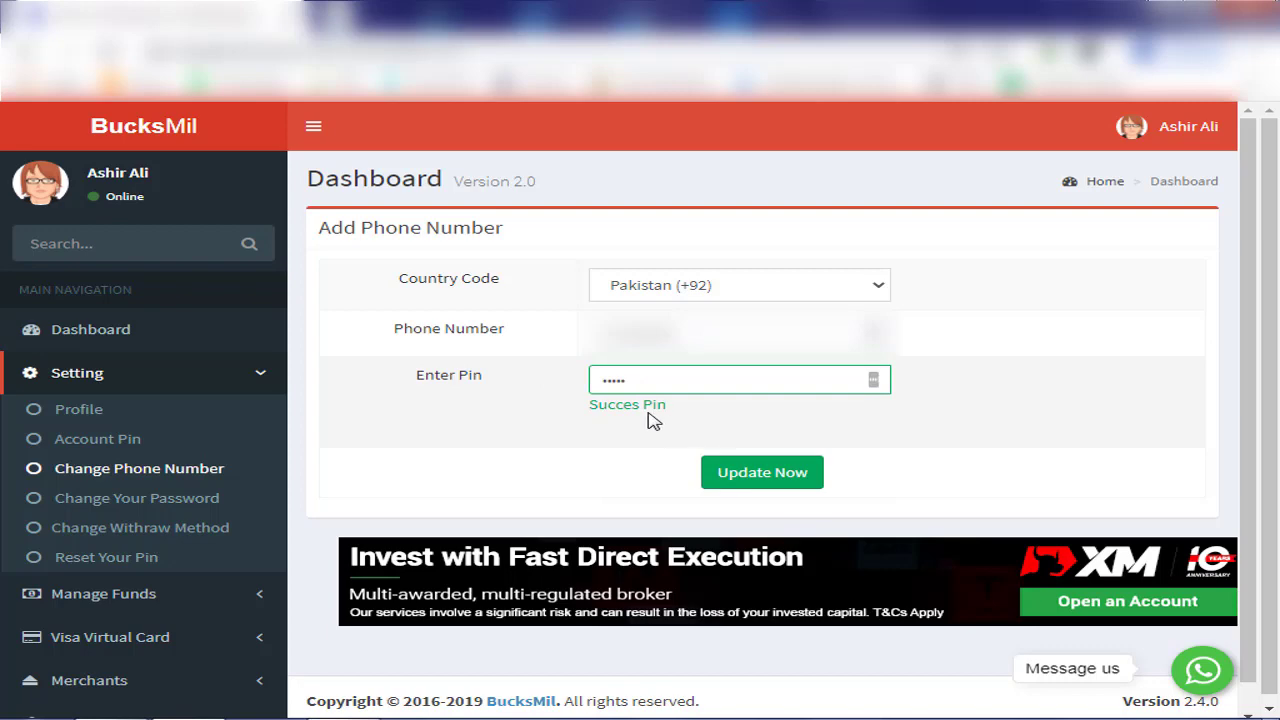
left_click(745, 476)
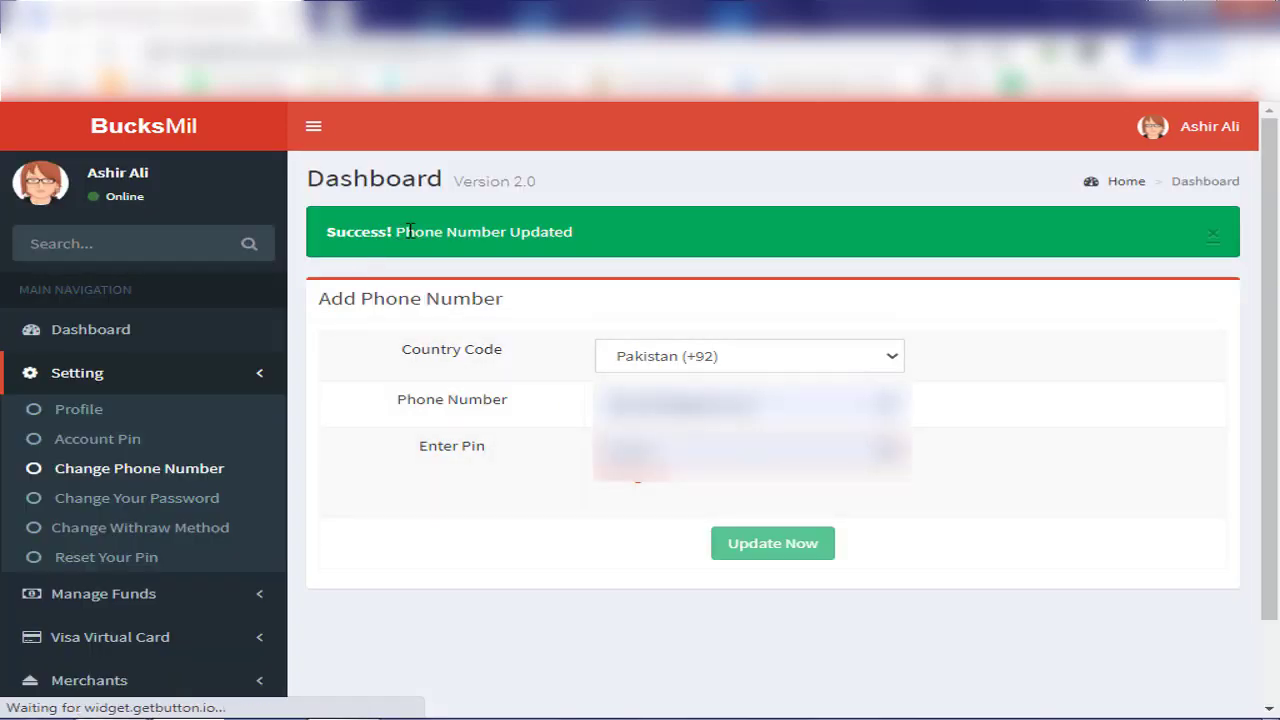
left_click(200, 468)
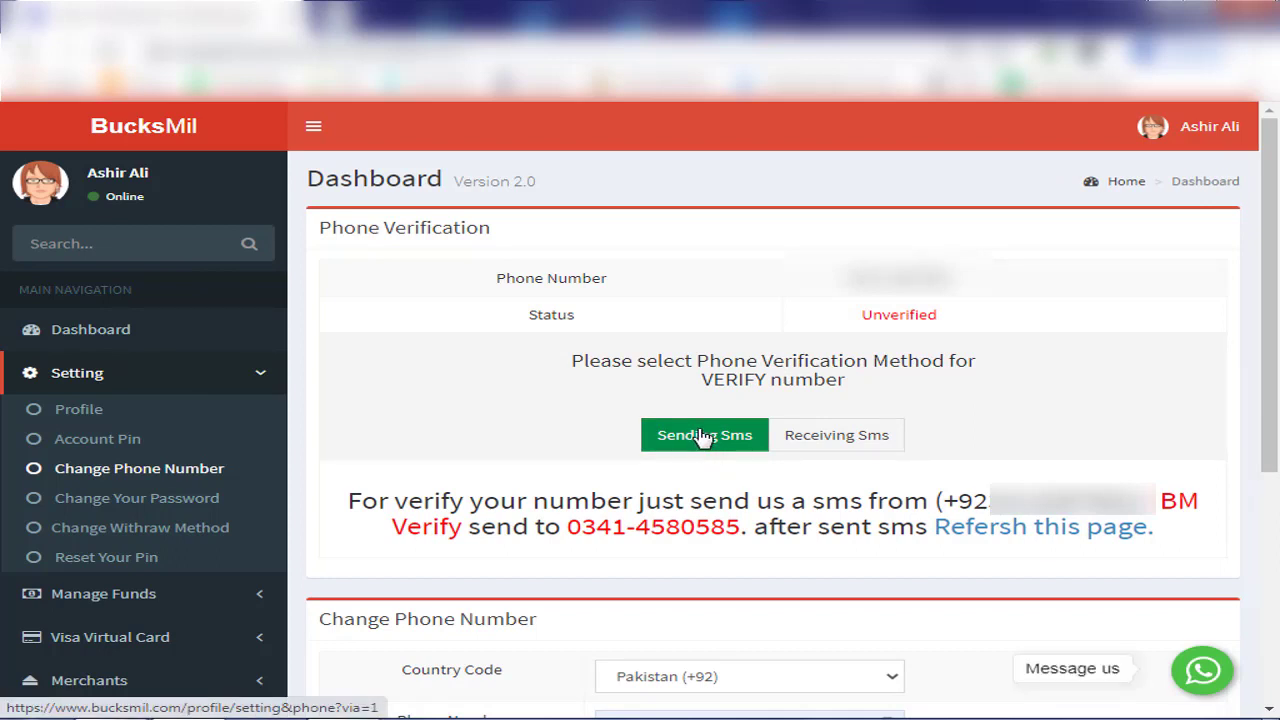
Request an SMS code and submit the received verification code to verify the phone
scroll(1277, 388, "down", 2)
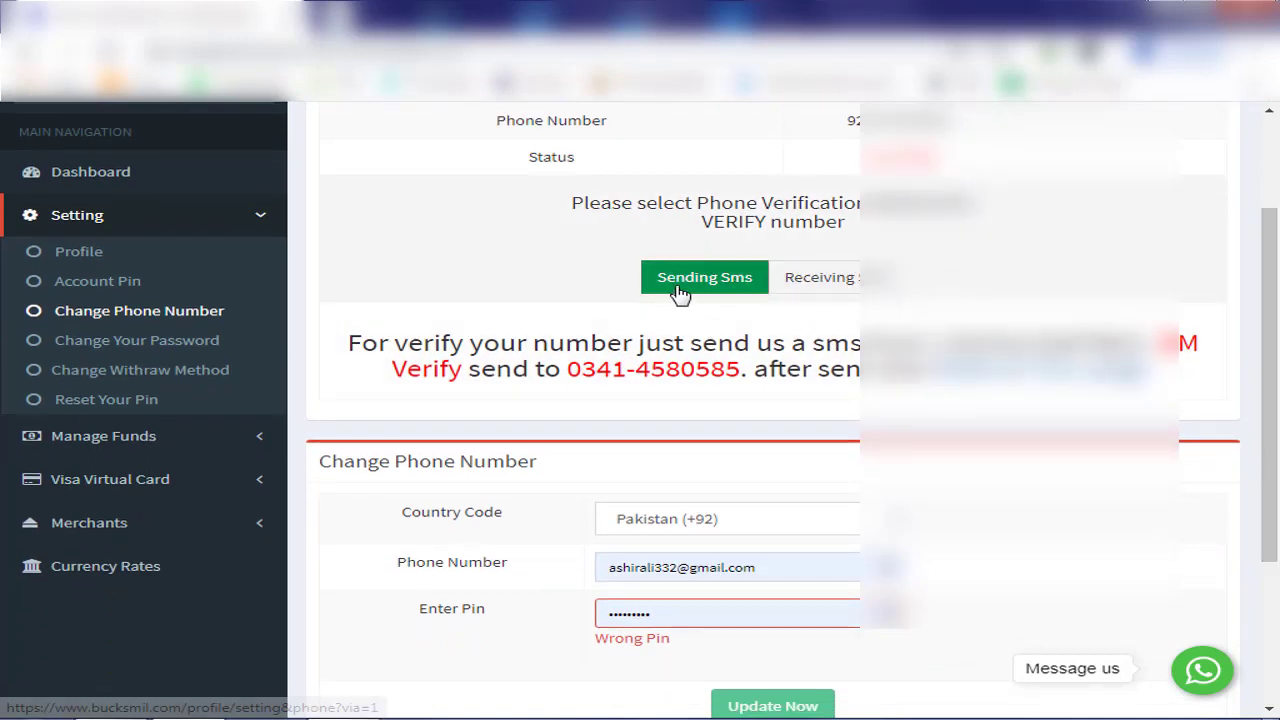
left_click(716, 285)
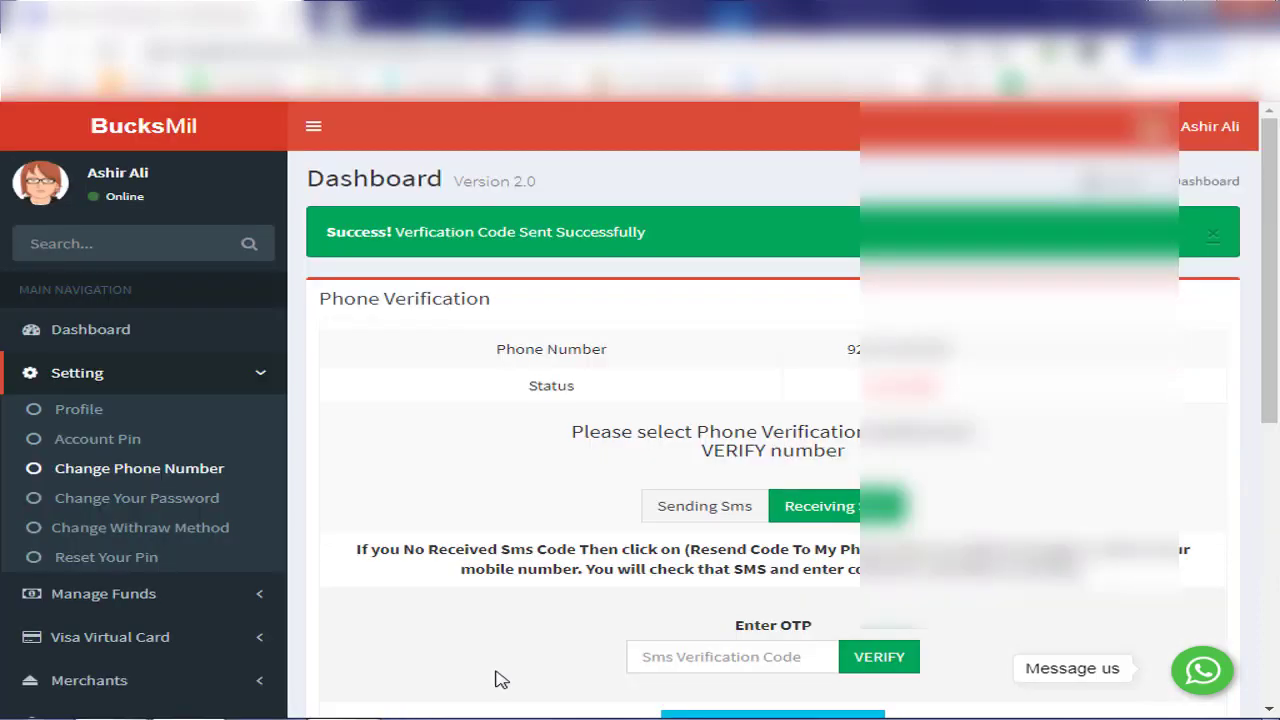
scroll(1268, 280, "down", 1)
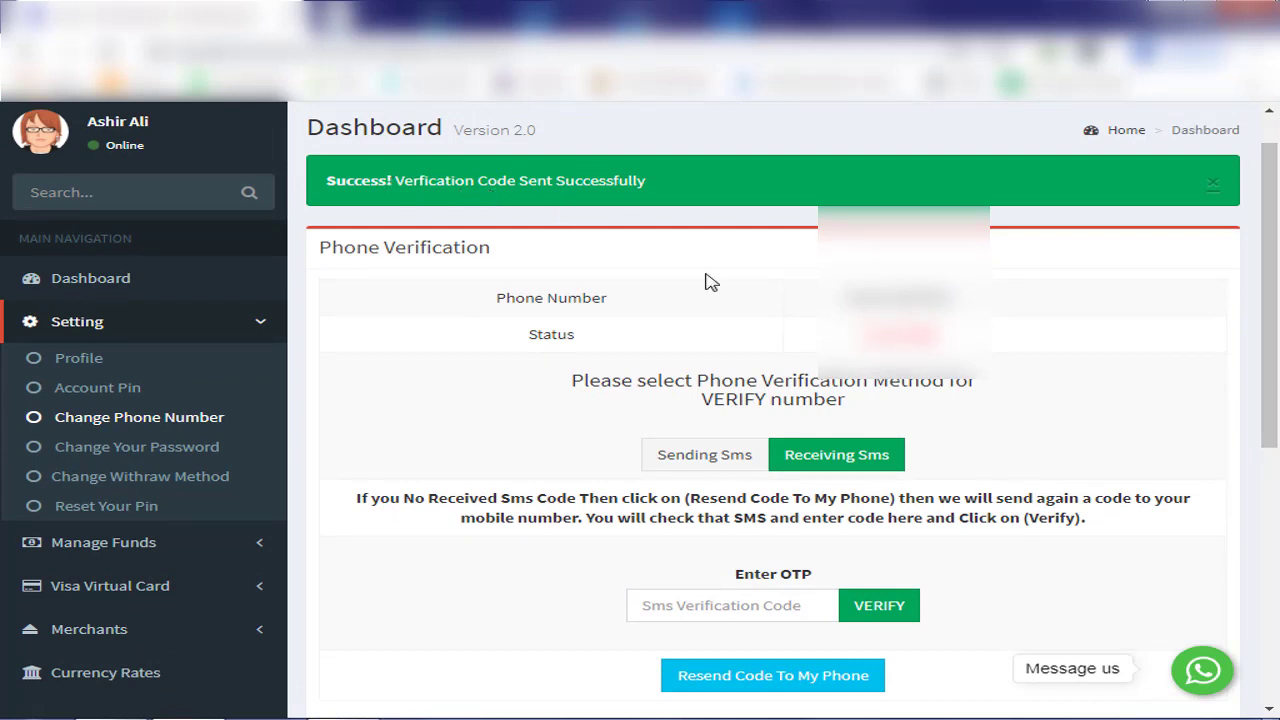
left_click(710, 607)
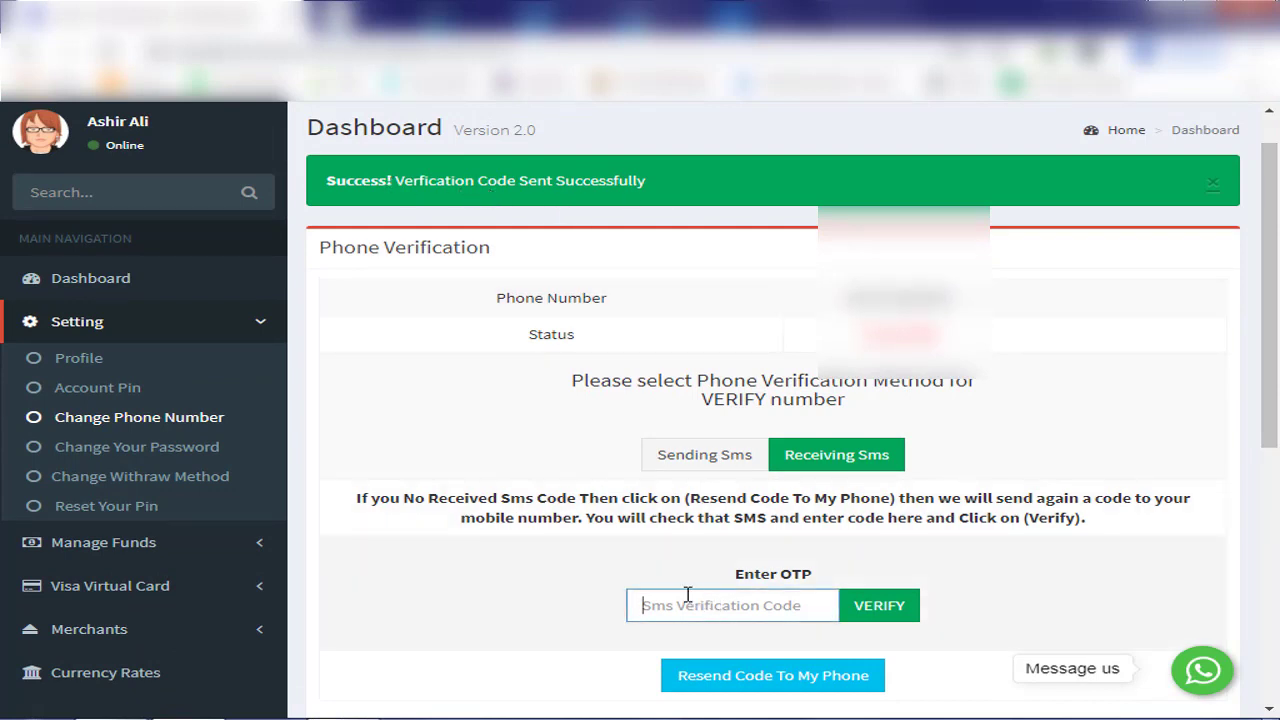
left_click(875, 606)
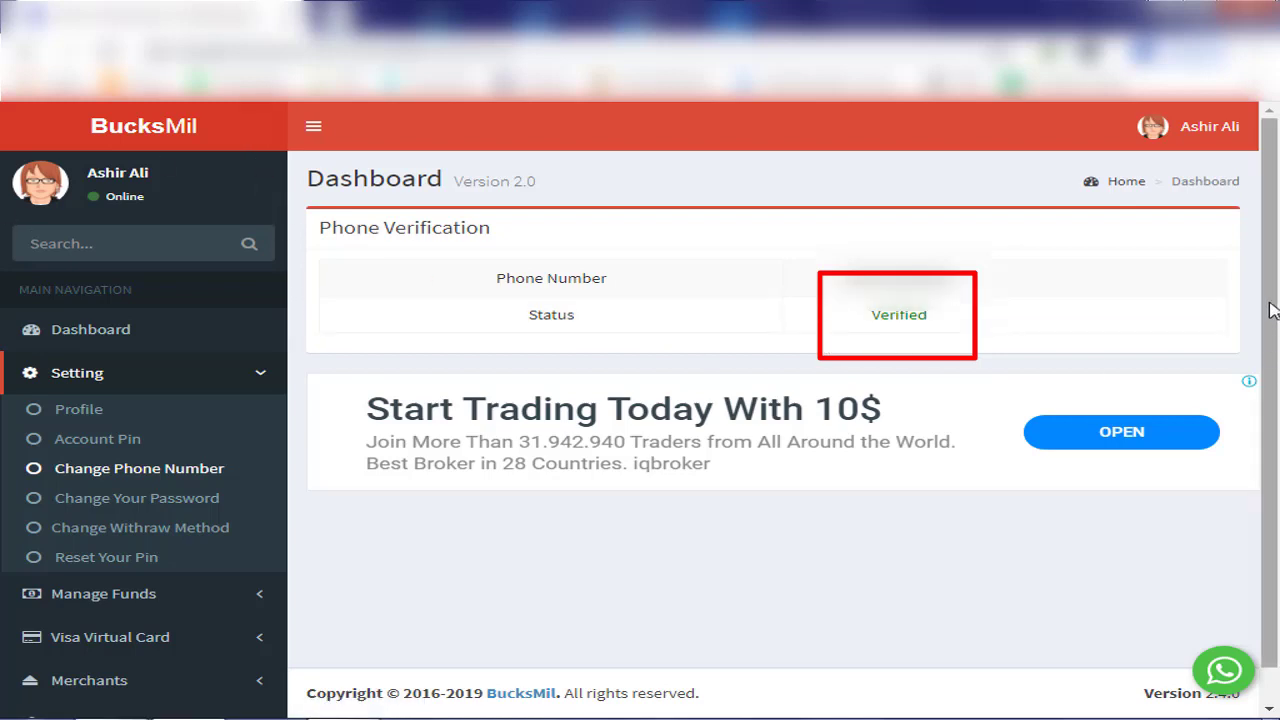
scroll(1270, 306, "down", 1)
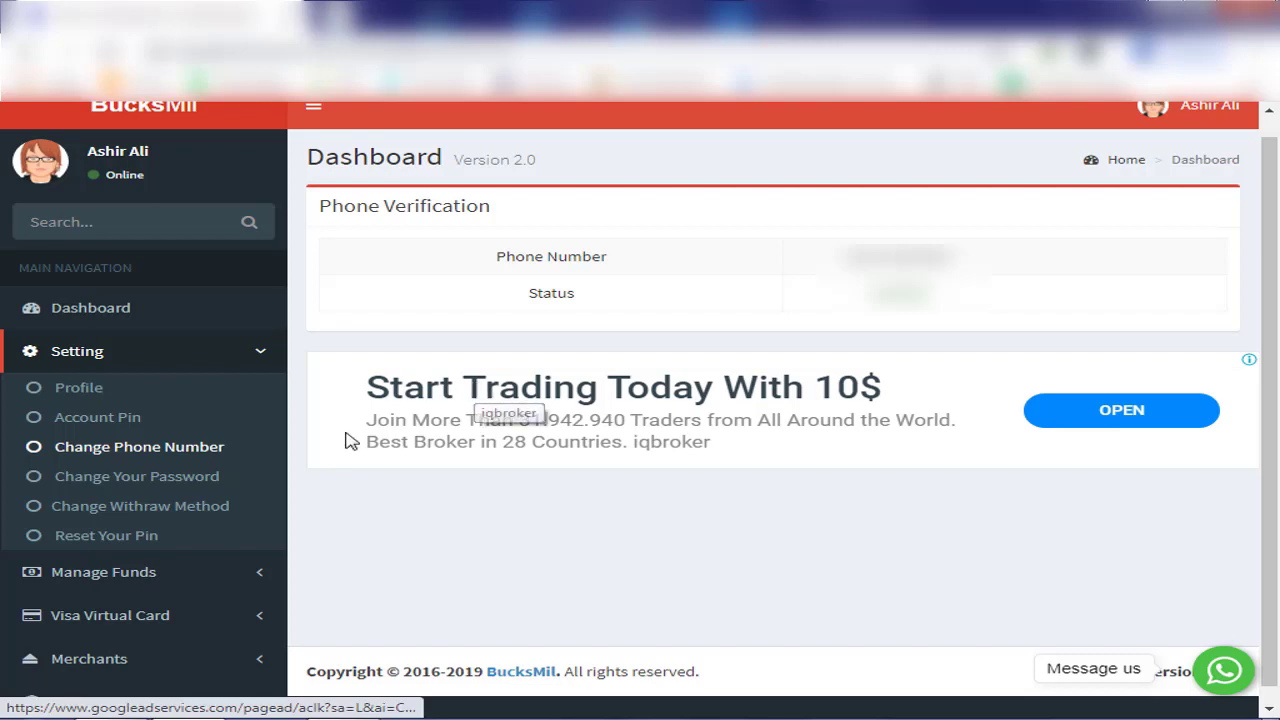
Open the Password Setting page and expand Manage Funds in the sidebar
left_click(92, 482)
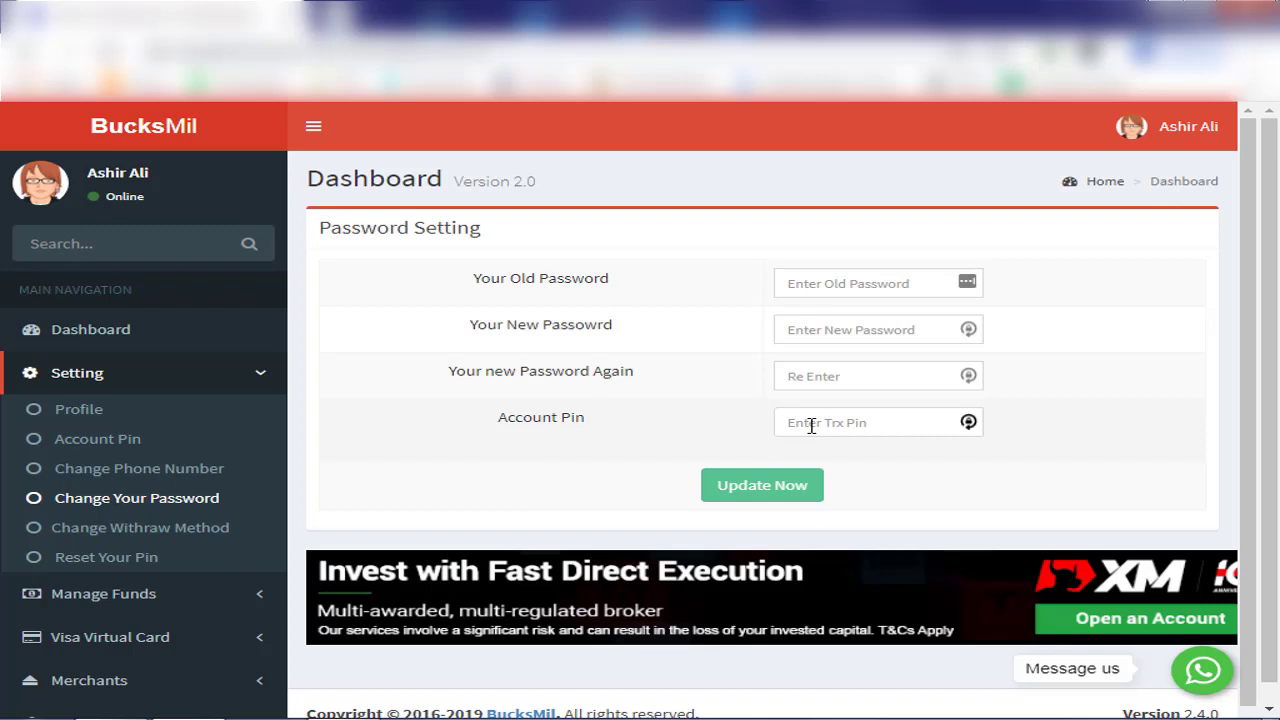
left_click(130, 498)
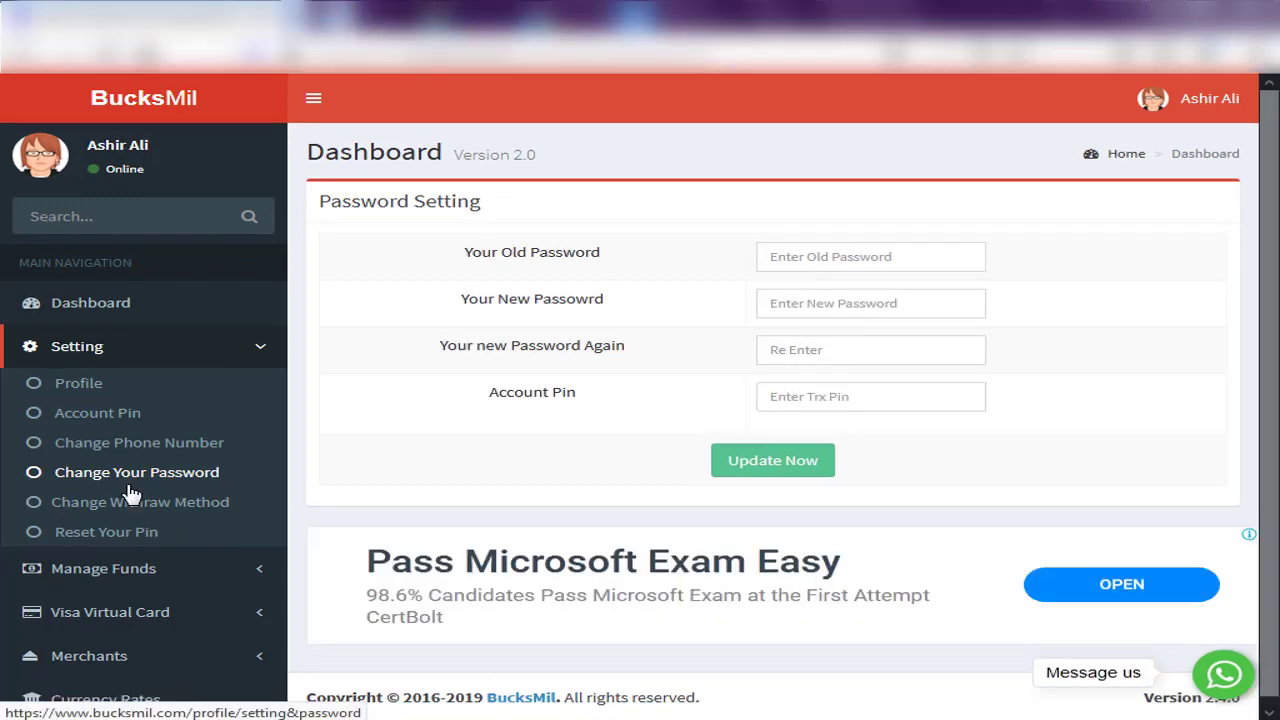
left_click(138, 578)
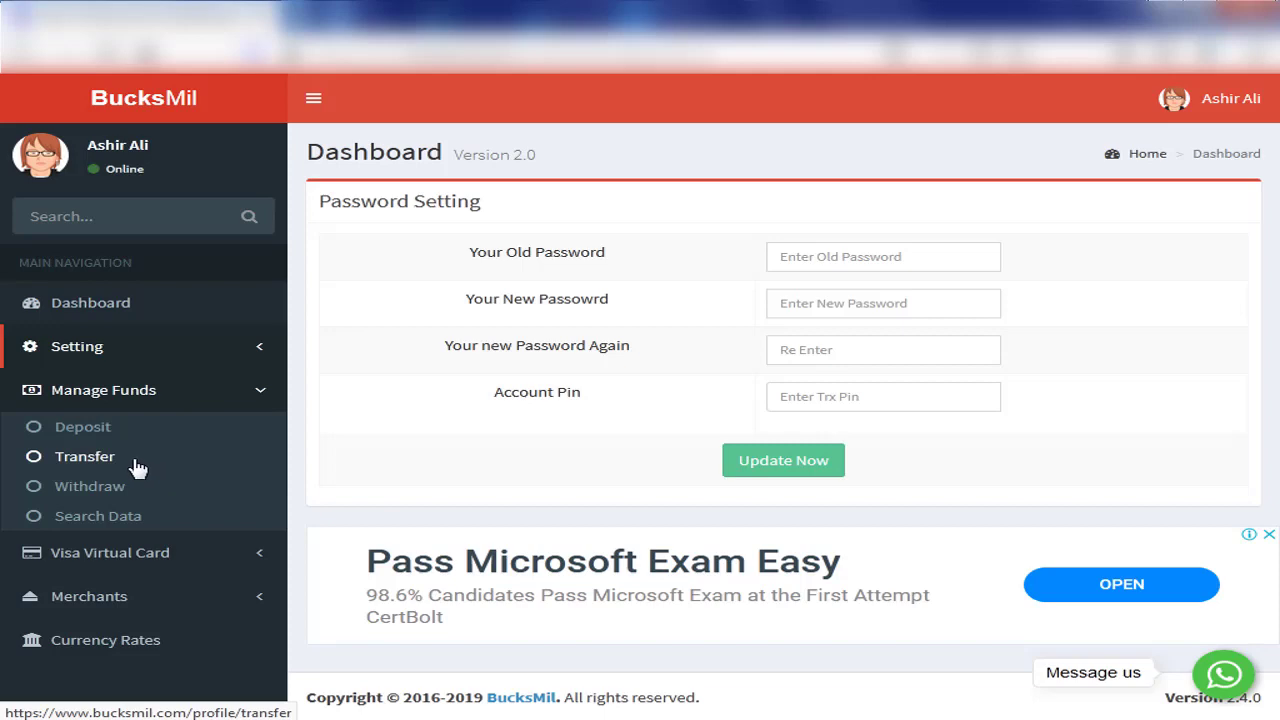
Open Deposit to list the eight funding methods, from Bitcoin to Bank
left_click(90, 436)
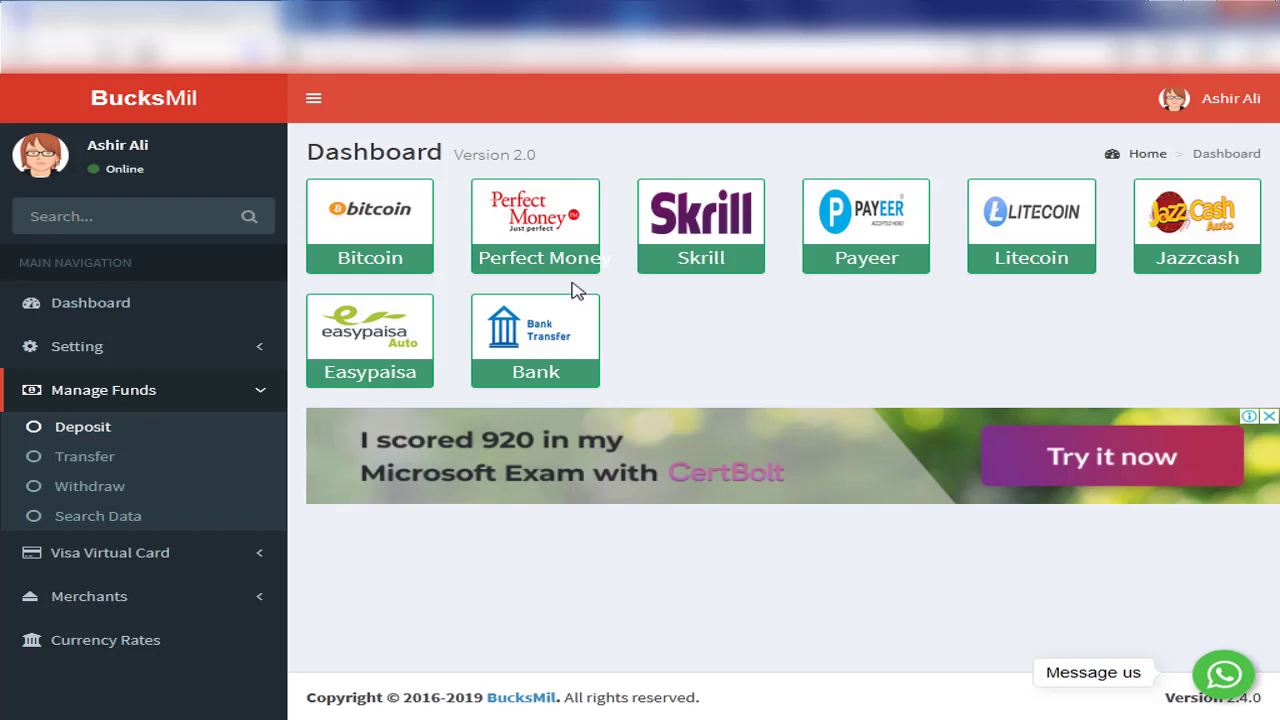
Choose the Bitcoin deposit method and select its receiving address beside the QR code
left_click(363, 219)
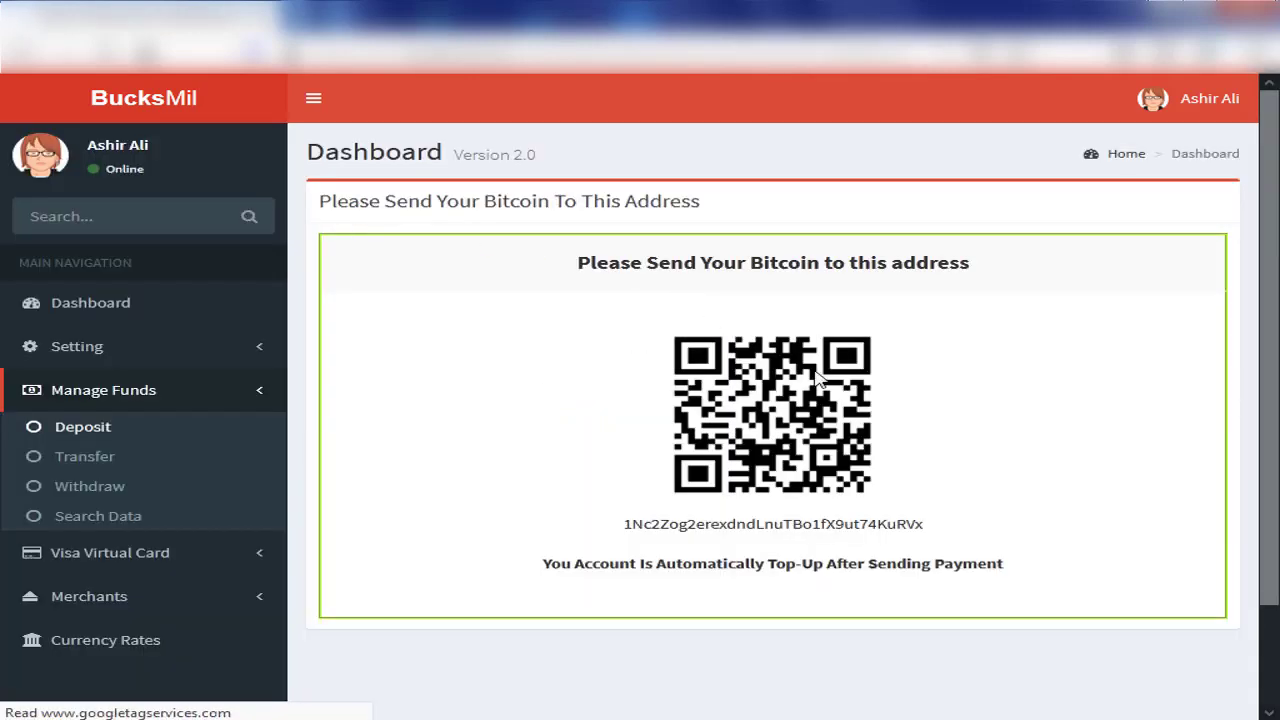
left_click_drag(625, 528, 922, 528)
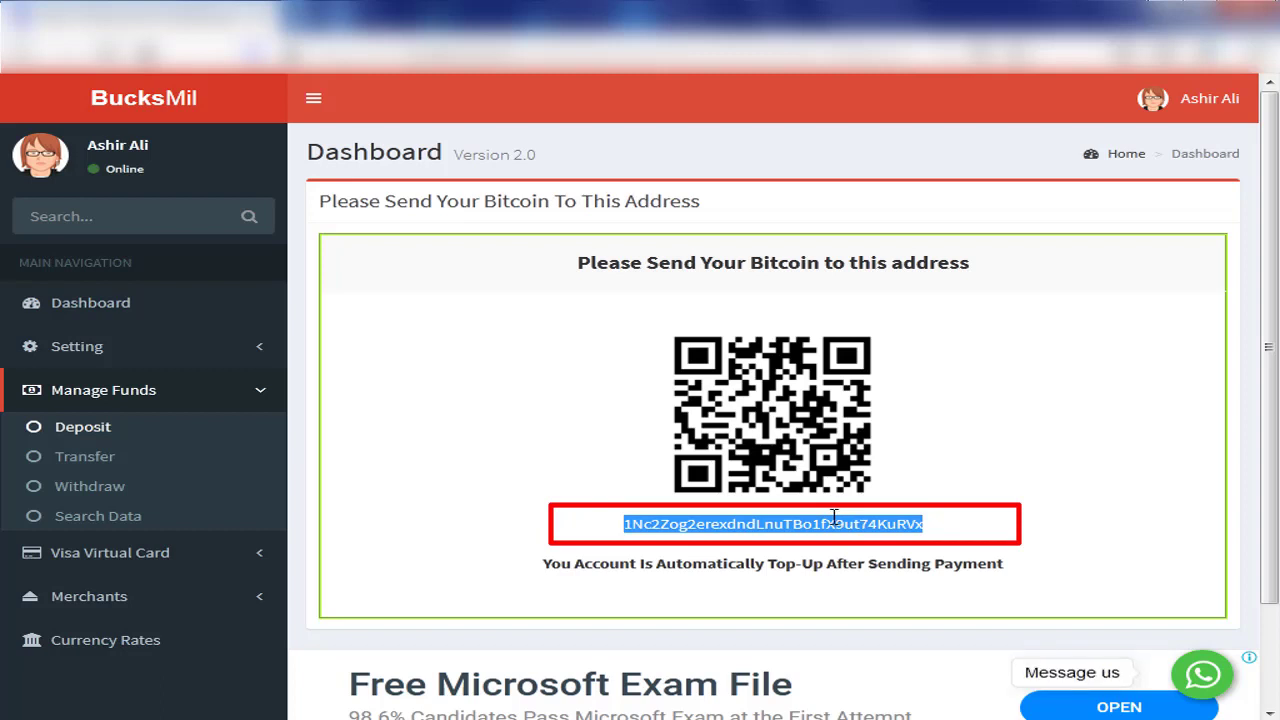
scroll(833, 517, "down", 1)
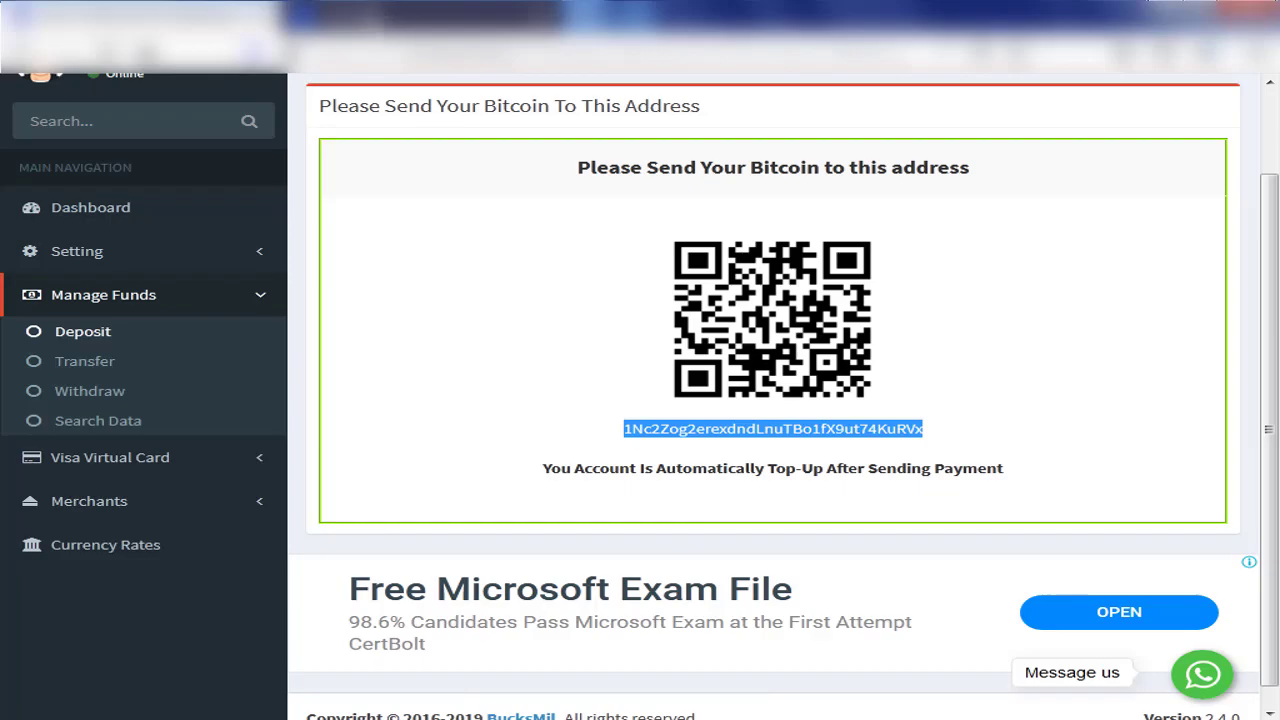
left_click(376, 18)
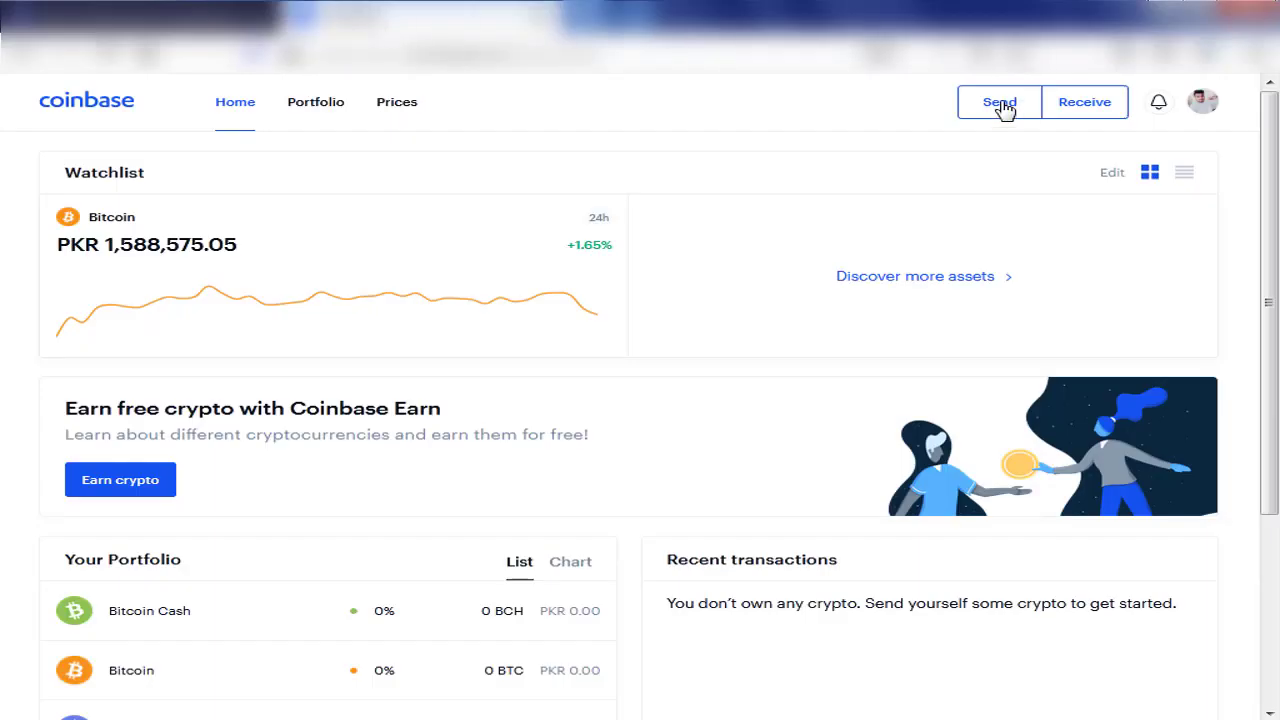
Start a Coinbase send with 100 PKR as the amount, then return to the Bucksmil tab
mouse_move(517, 211)
left_click(1006, 108)
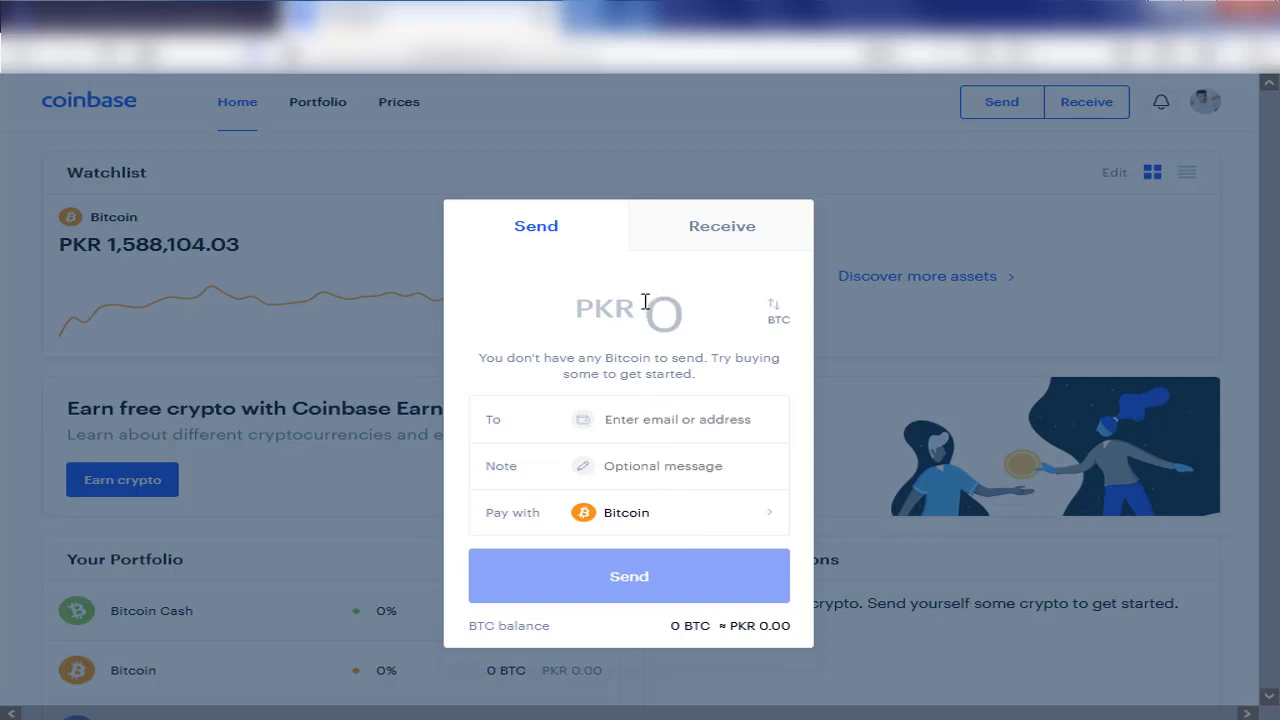
type("100")
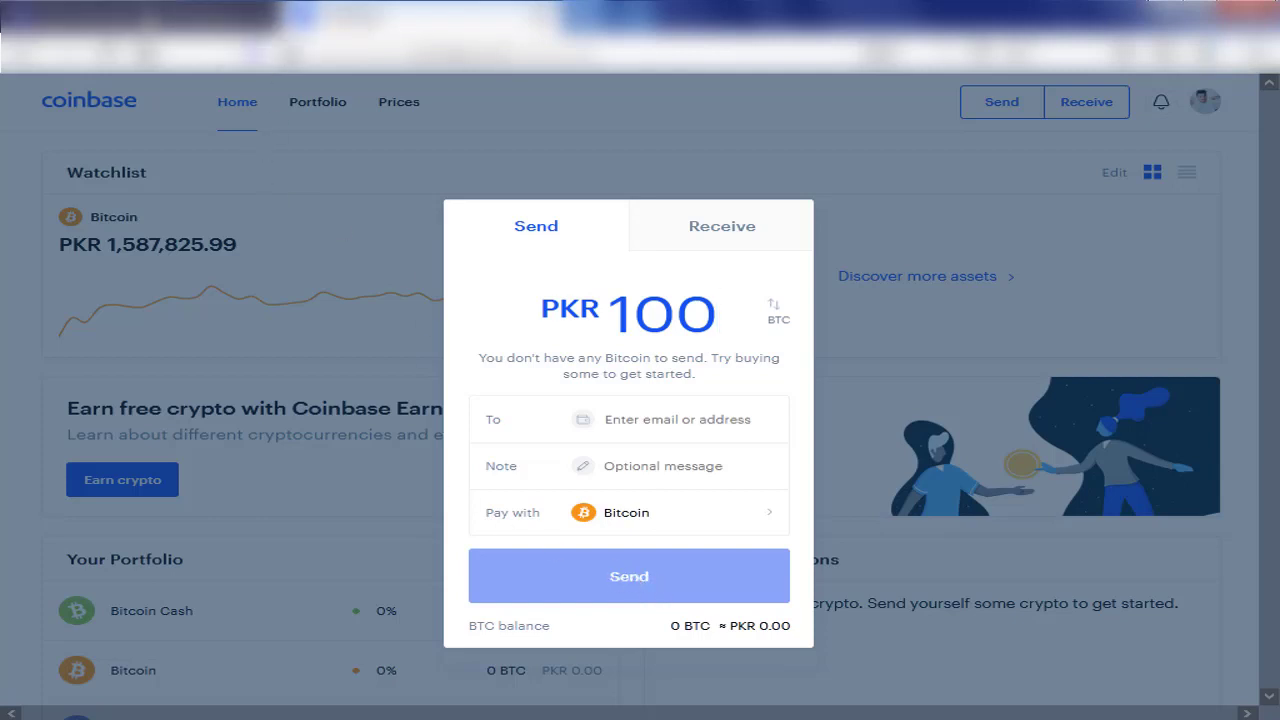
left_click(155, 25)
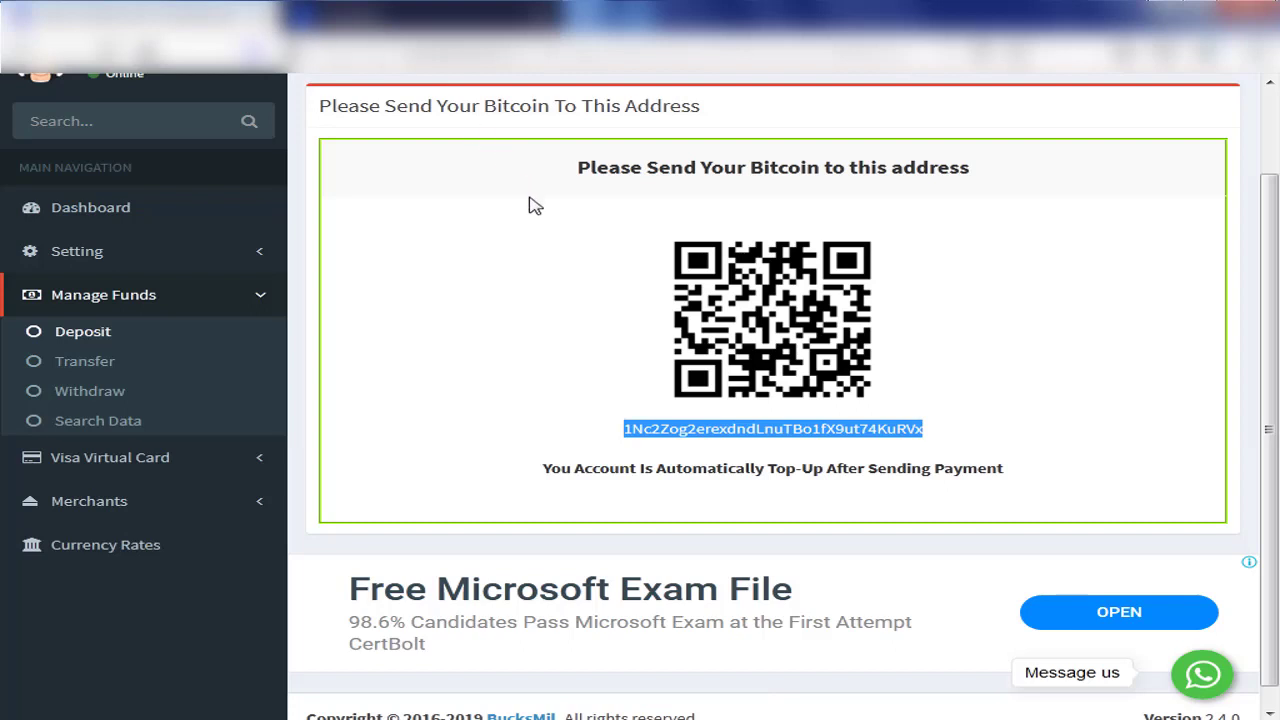
Go from the Bucksmil Dashboard to Withdraw under Manage Funds in the sidebar
left_click(100, 218)
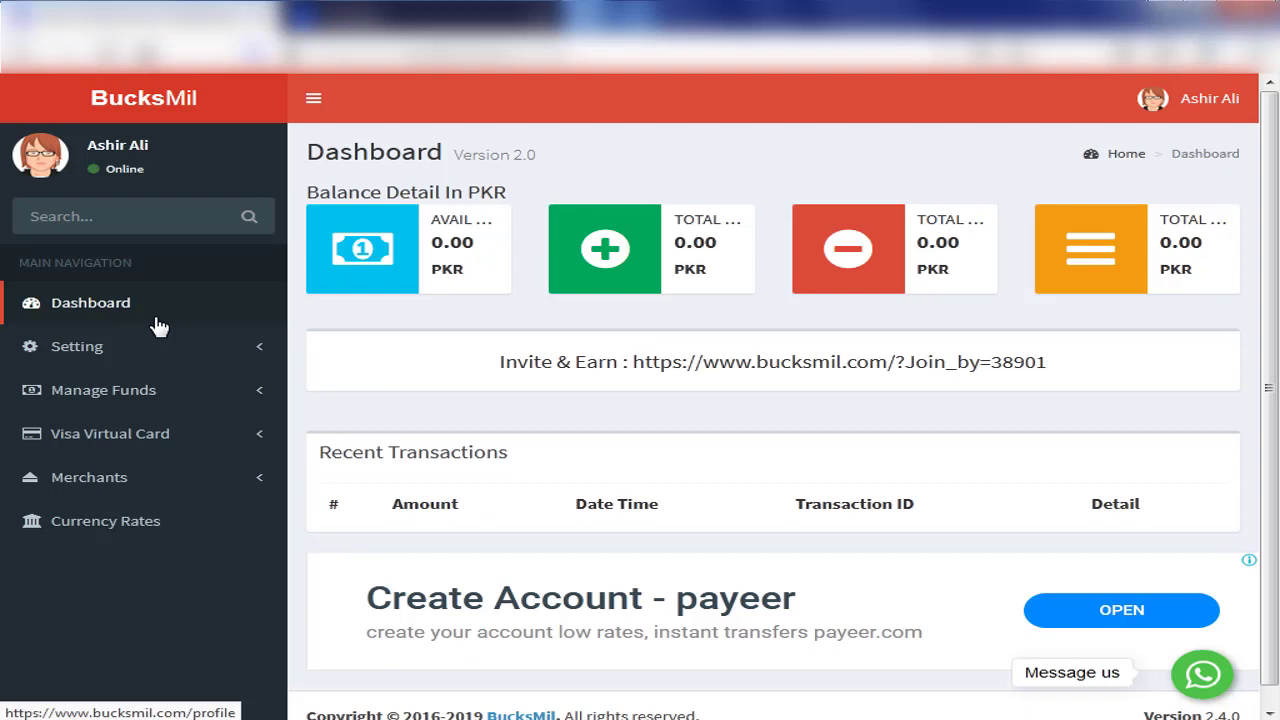
left_click(85, 393)
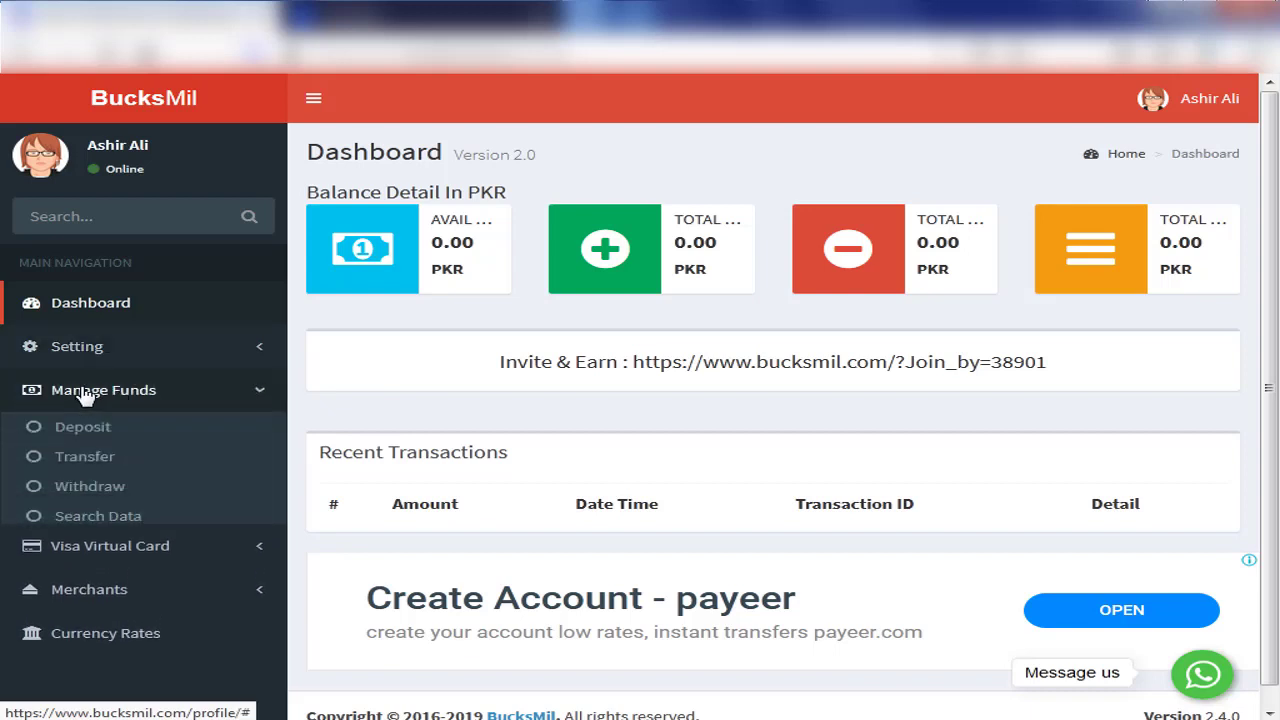
left_click(65, 491)
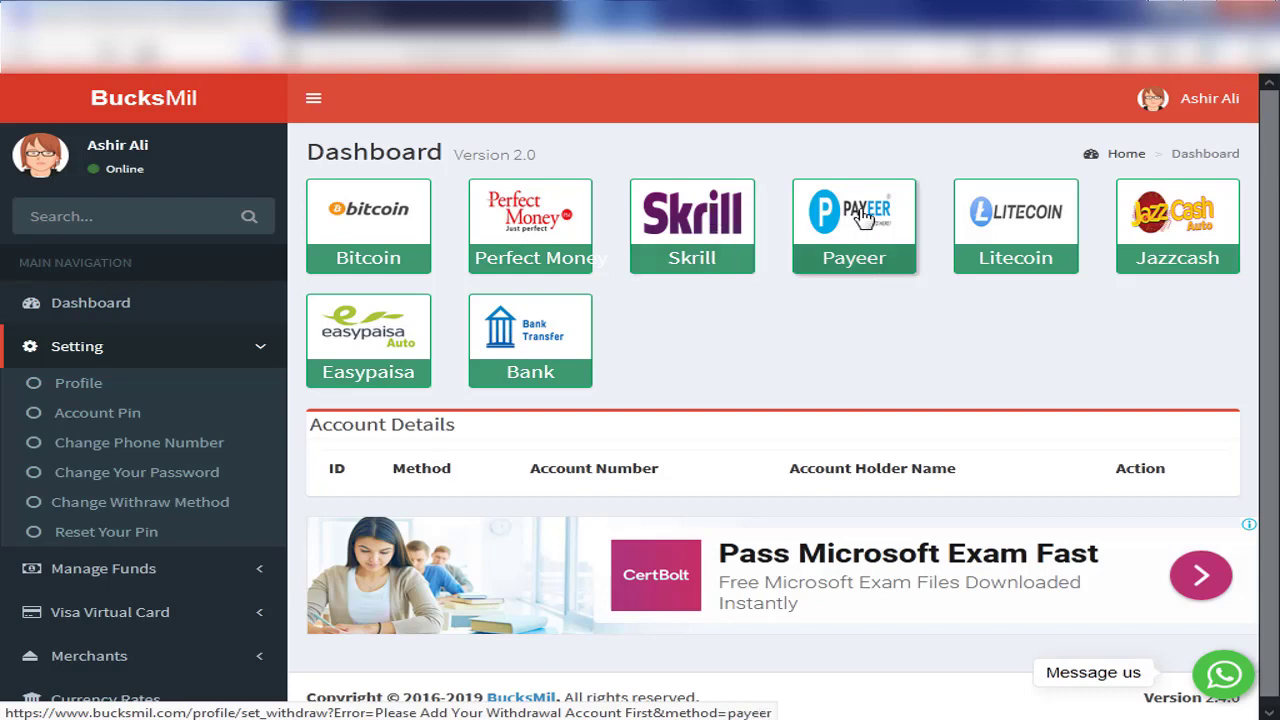
Add a Jazzcash withdrawal account with its account number, holder name and PIN
left_click(1152, 225)
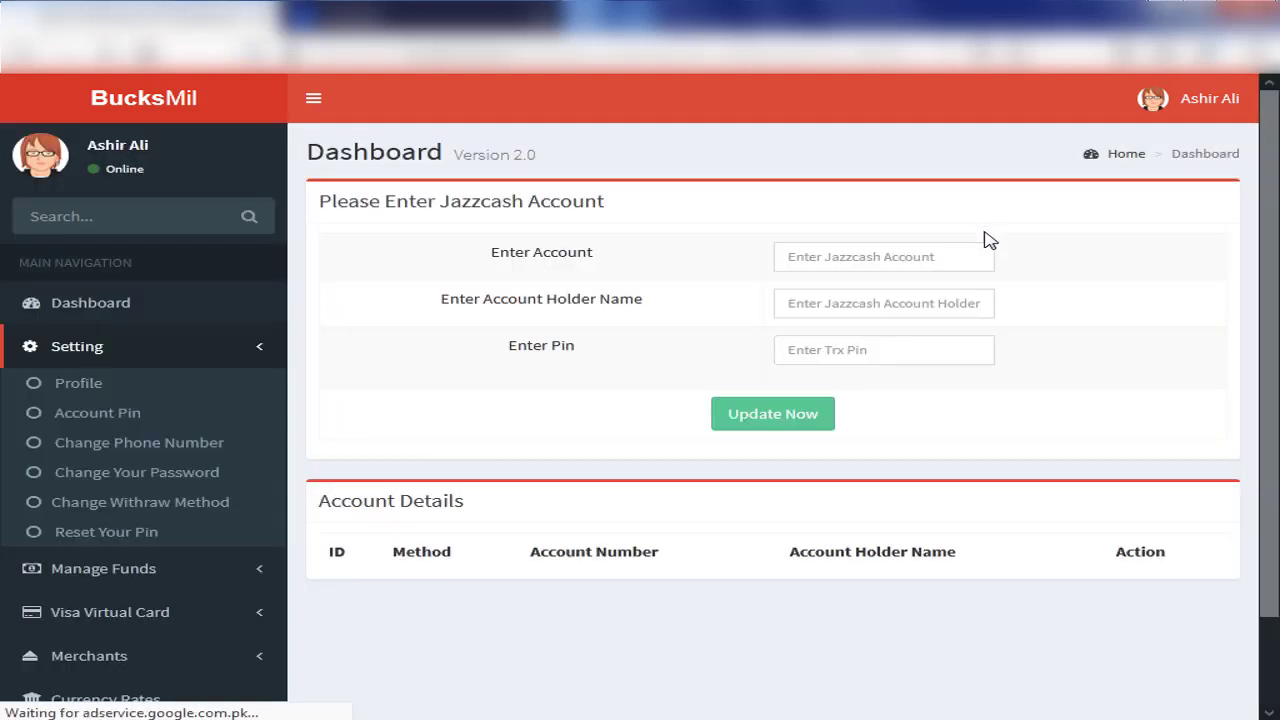
left_click(856, 258)
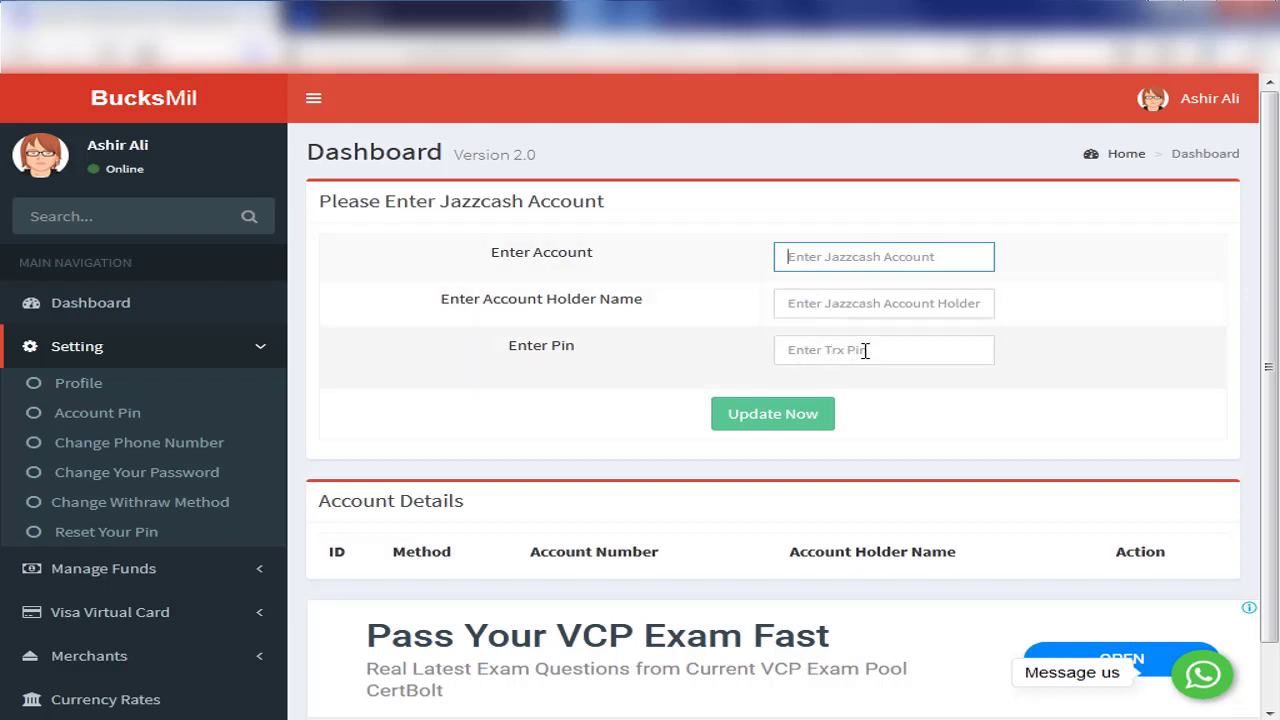
left_click(826, 411)
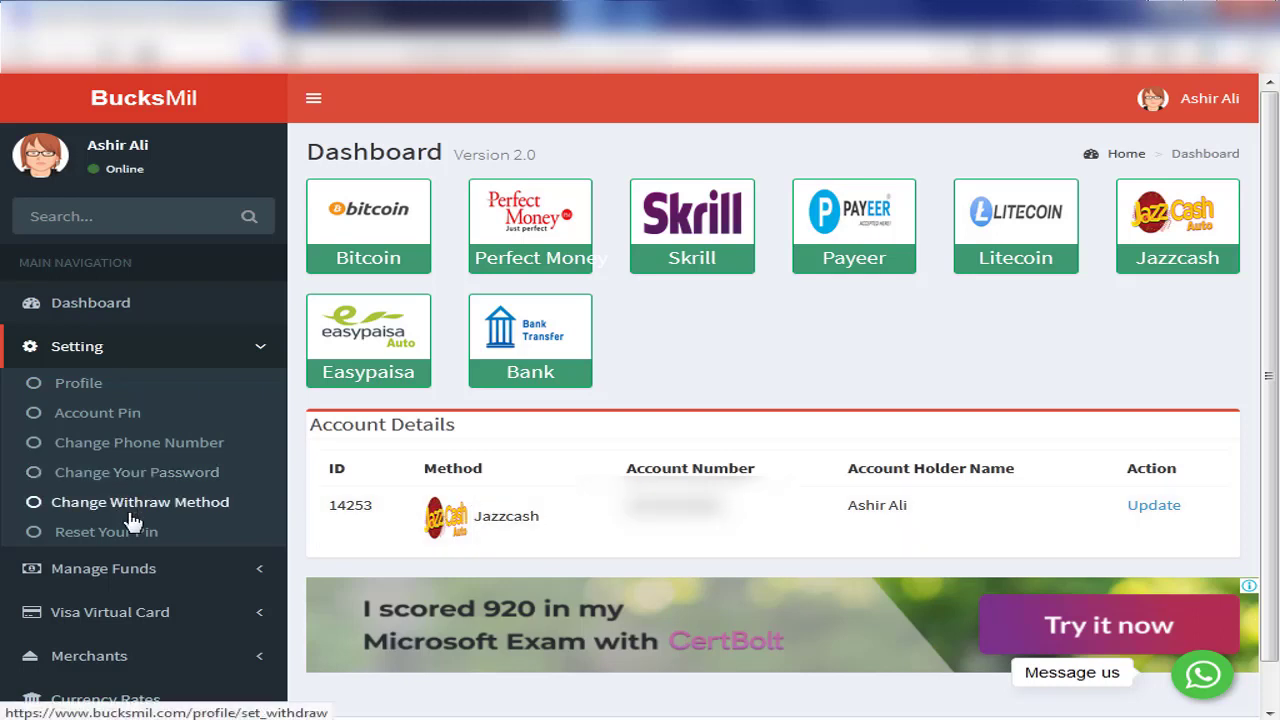
left_click(107, 569)
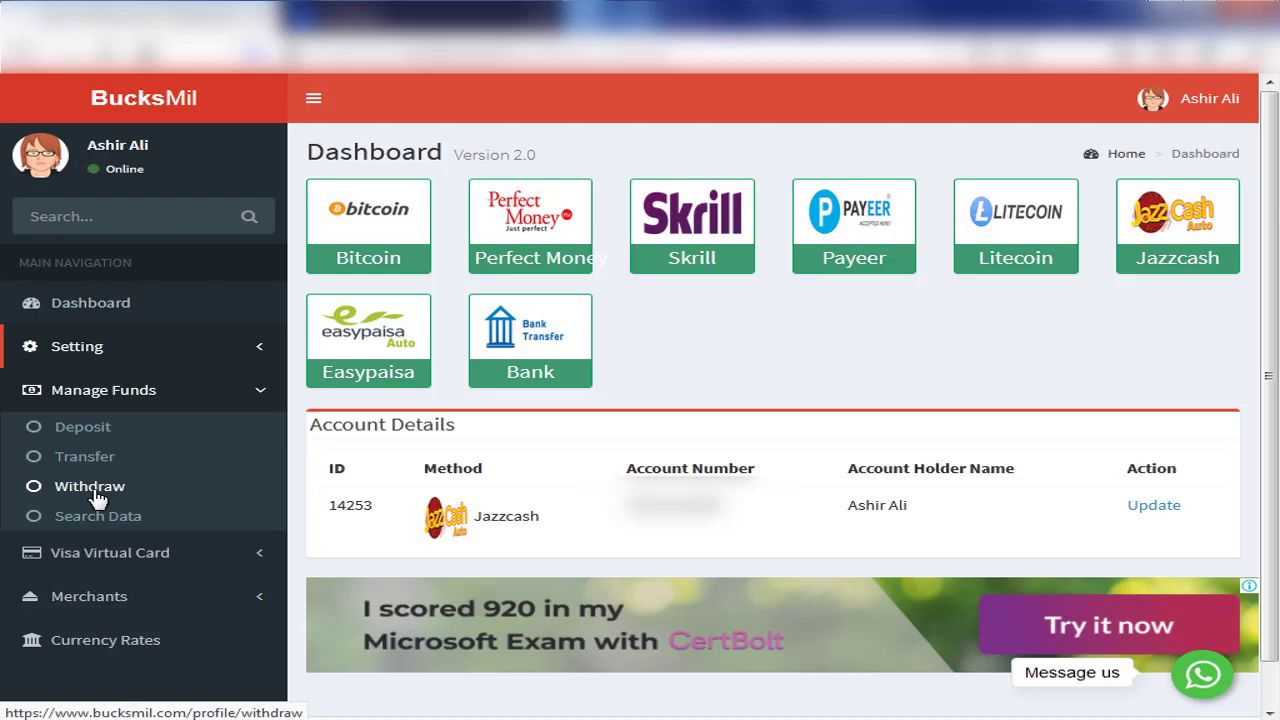
Enter a 100 PKR withdrawal on the Withdraw form with Jazzcash as the method
left_click(97, 497)
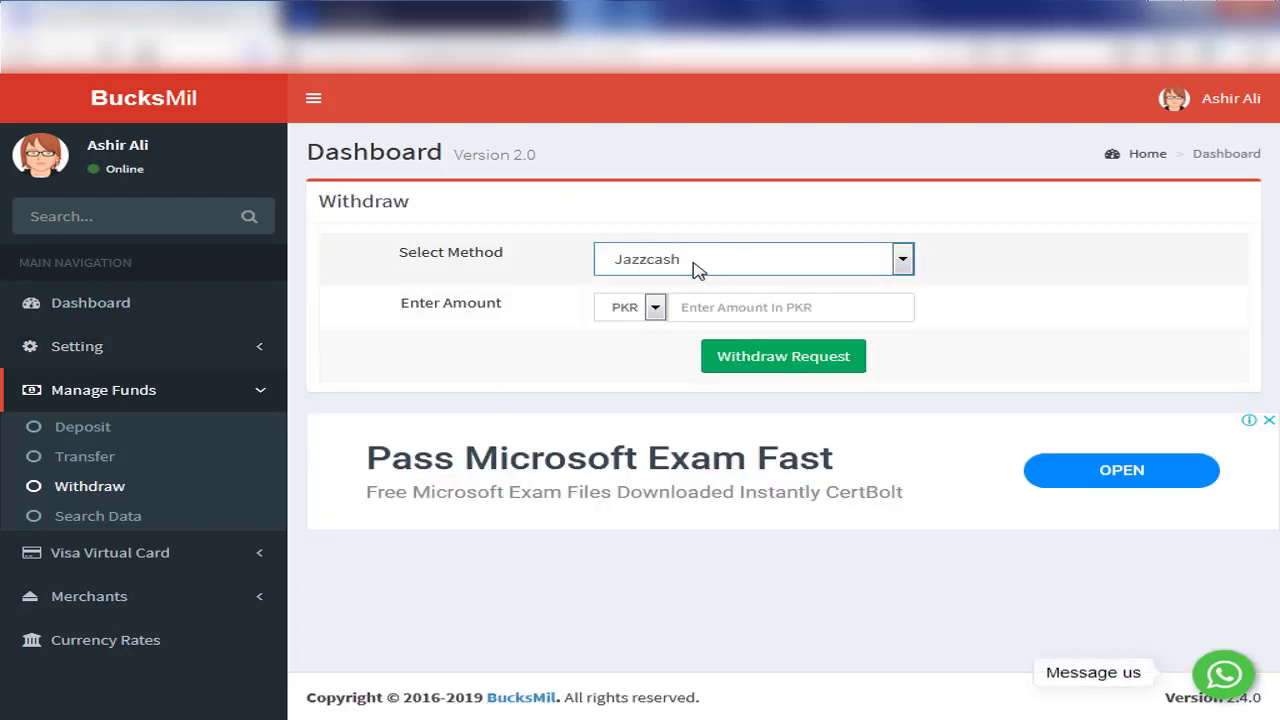
left_click(903, 261)
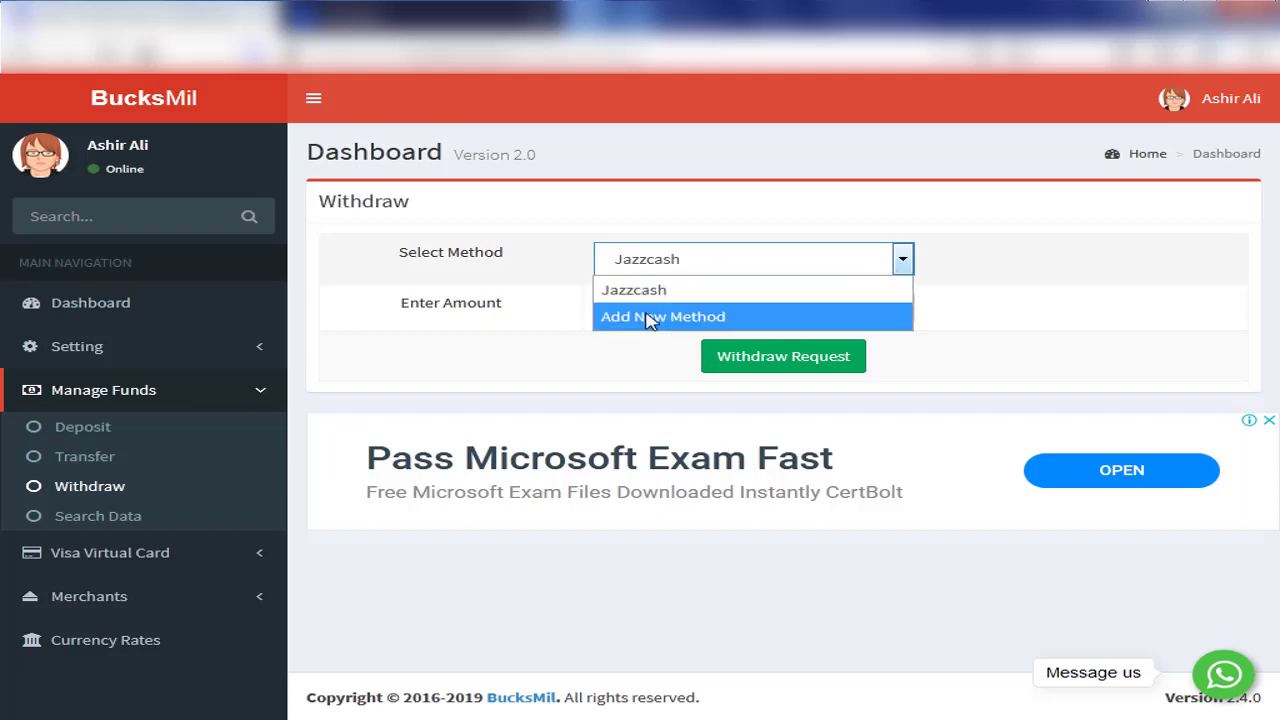
left_click(940, 257)
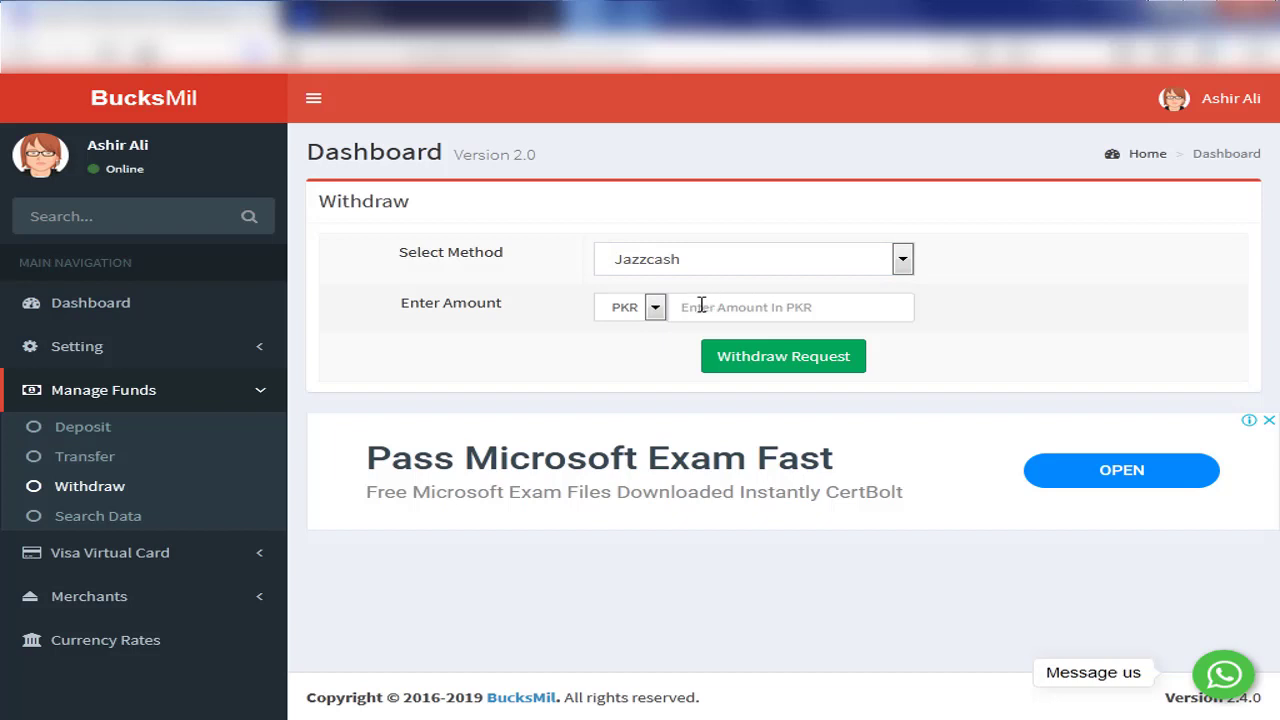
left_click(701, 305)
type("100")
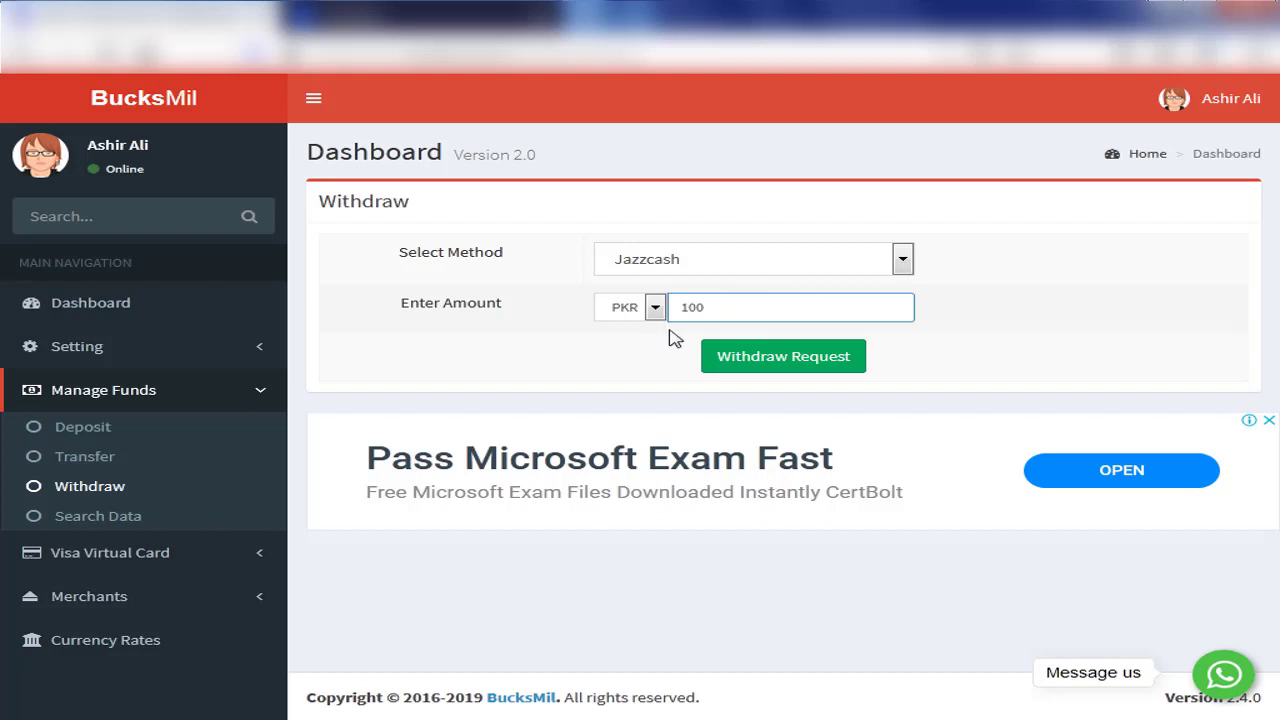